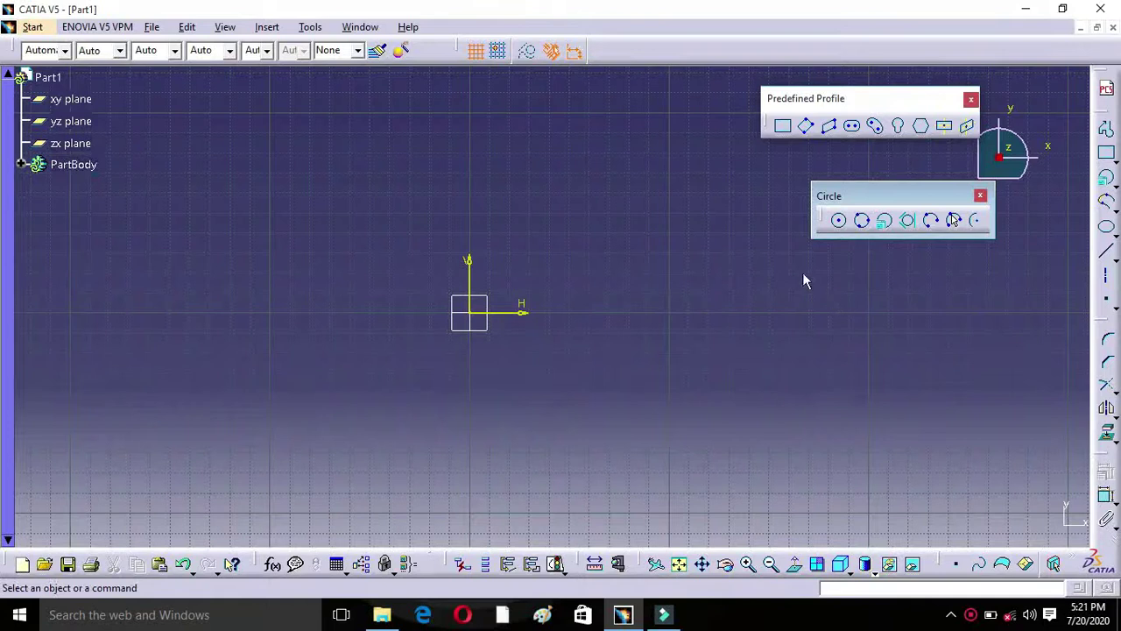
Draw a circle by centre and radius to the upper left of the sketch origin.
click(838, 220)
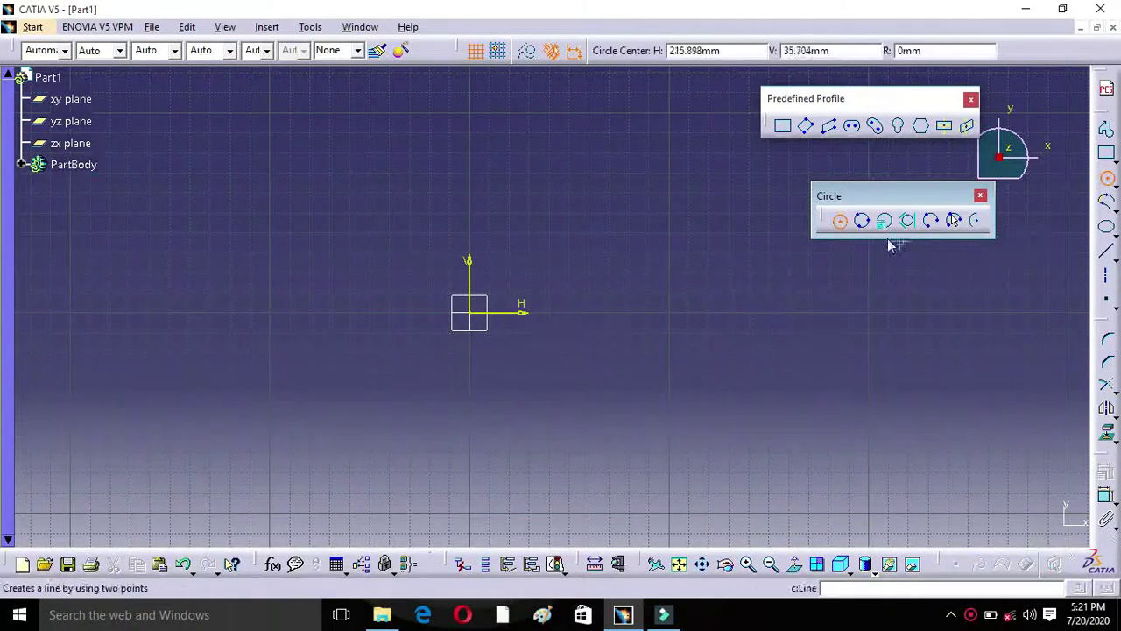
click(337, 167)
click(409, 165)
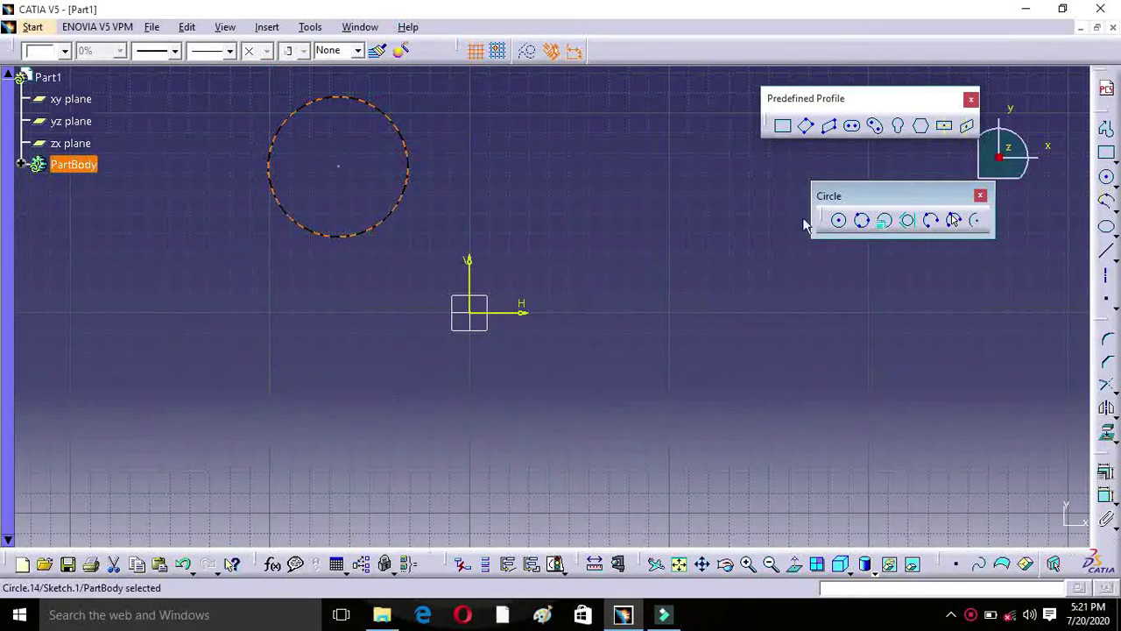
Draw a three-point circle of about 64 mm radius that overlaps the first circle and surrounds the origin.
click(864, 221)
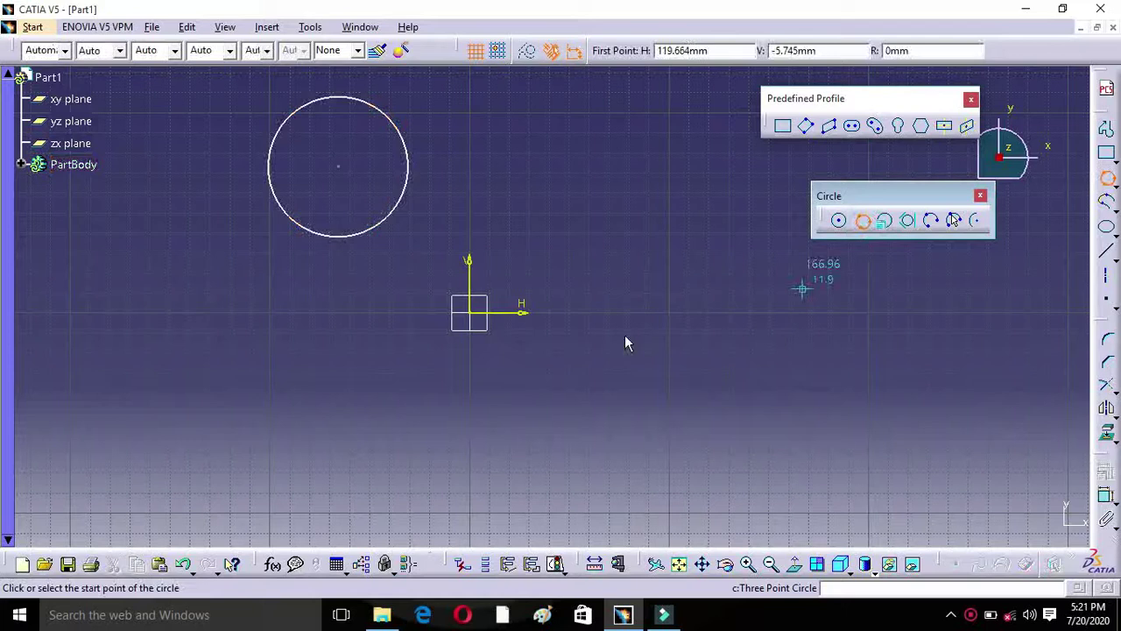
click(579, 141)
click(566, 321)
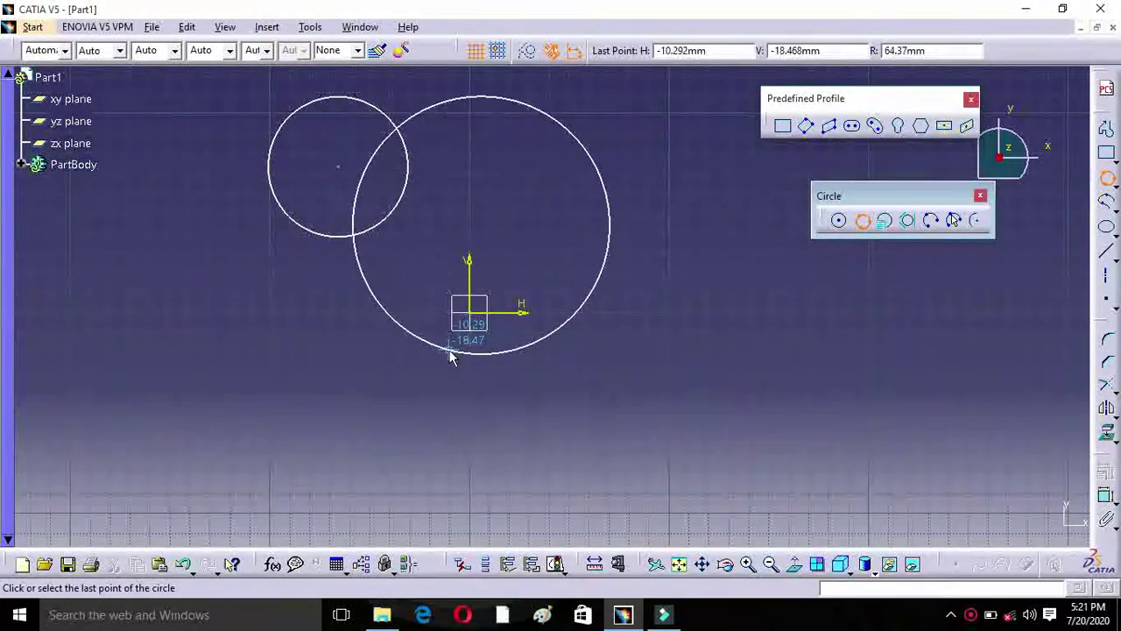
click(454, 353)
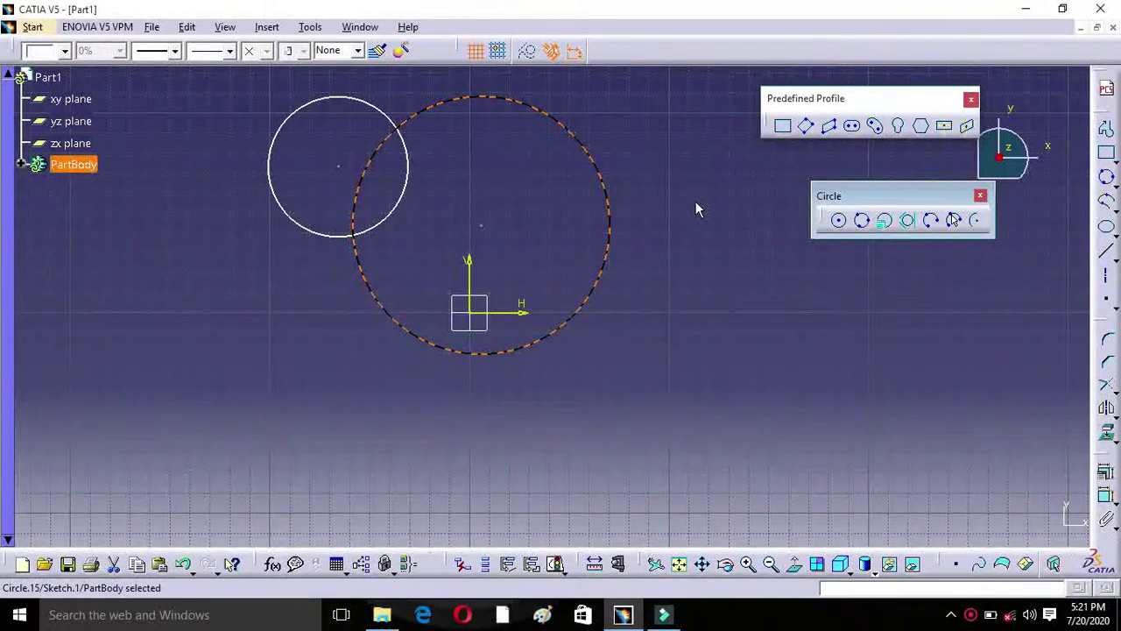
Select both circles and delete them from the sketch.
click(625, 95)
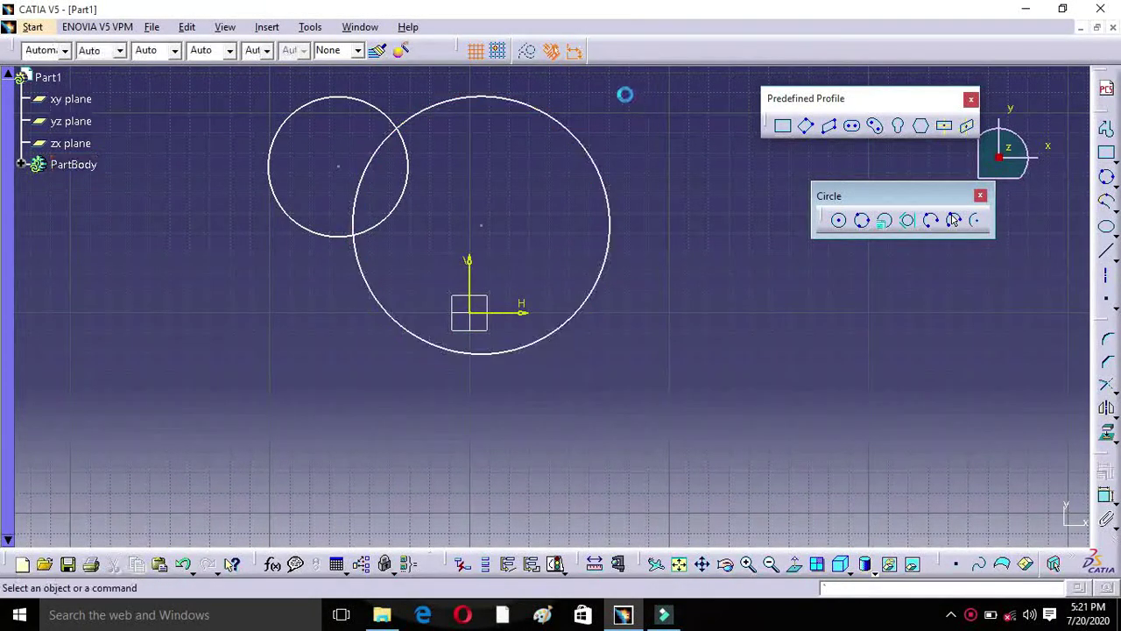
mouse_move(625, 76)
mouse_down()
mouse_move(523, 368)
mouse_move(235, 372)
mouse_up()
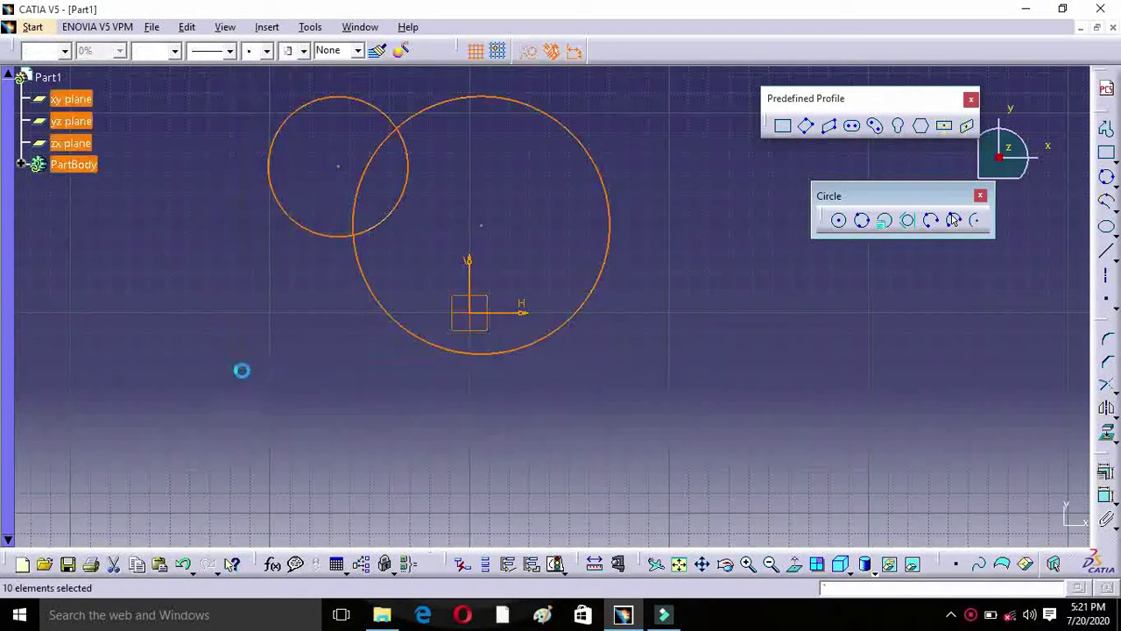
key(Delete)
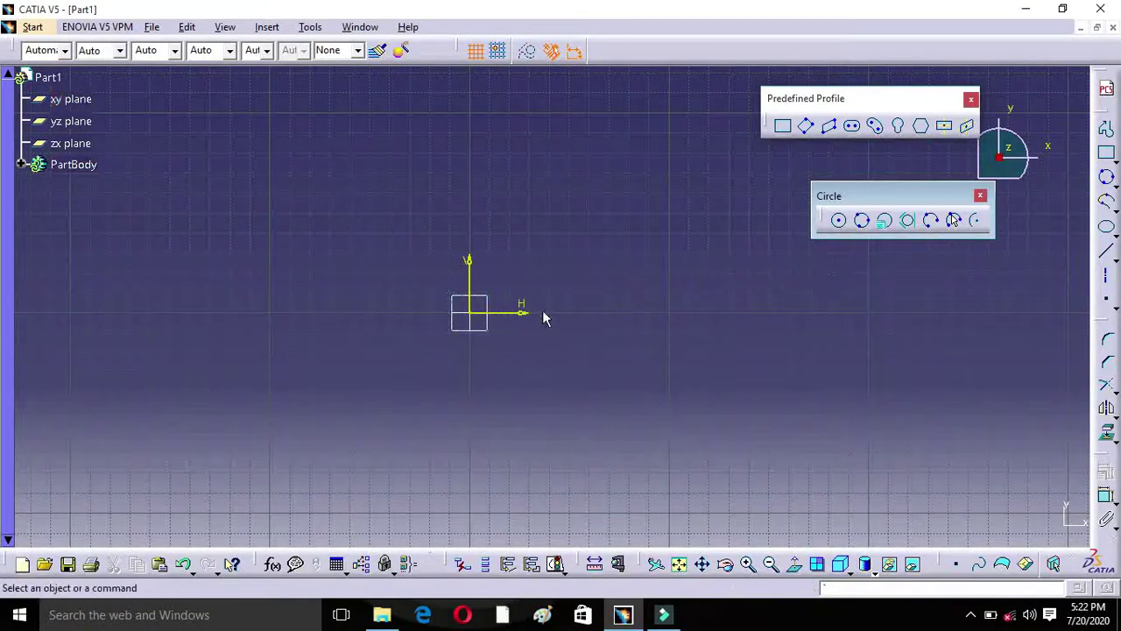
Create a circle using Cartesian coordinates with its centre at H 20 mm, V 30 mm and a radius of 20 mm.
click(885, 221)
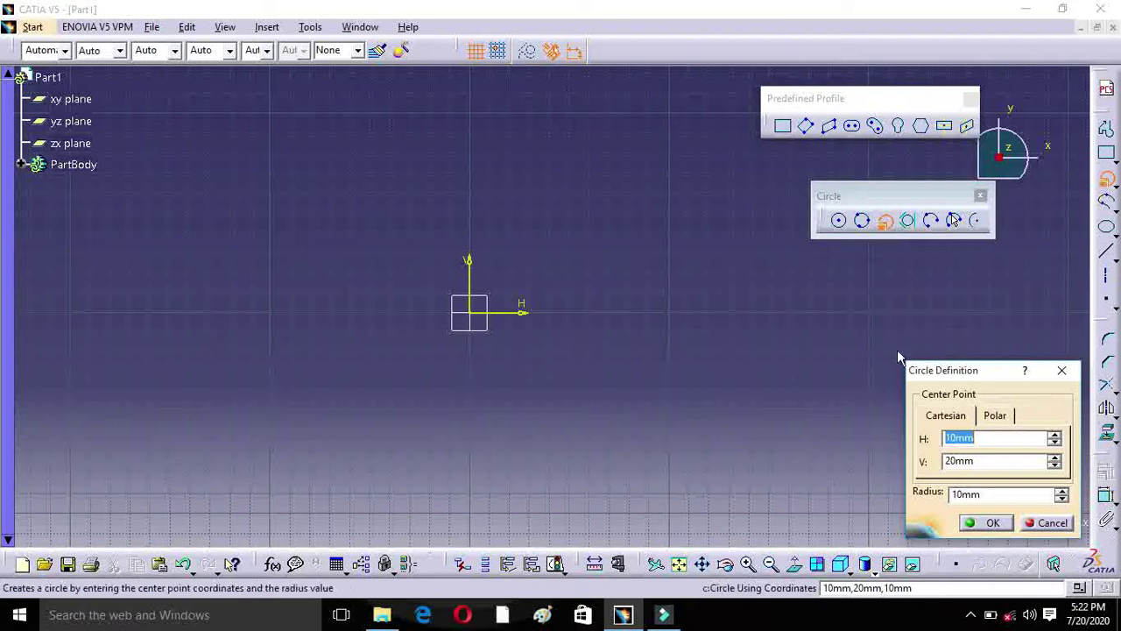
click(1058, 368)
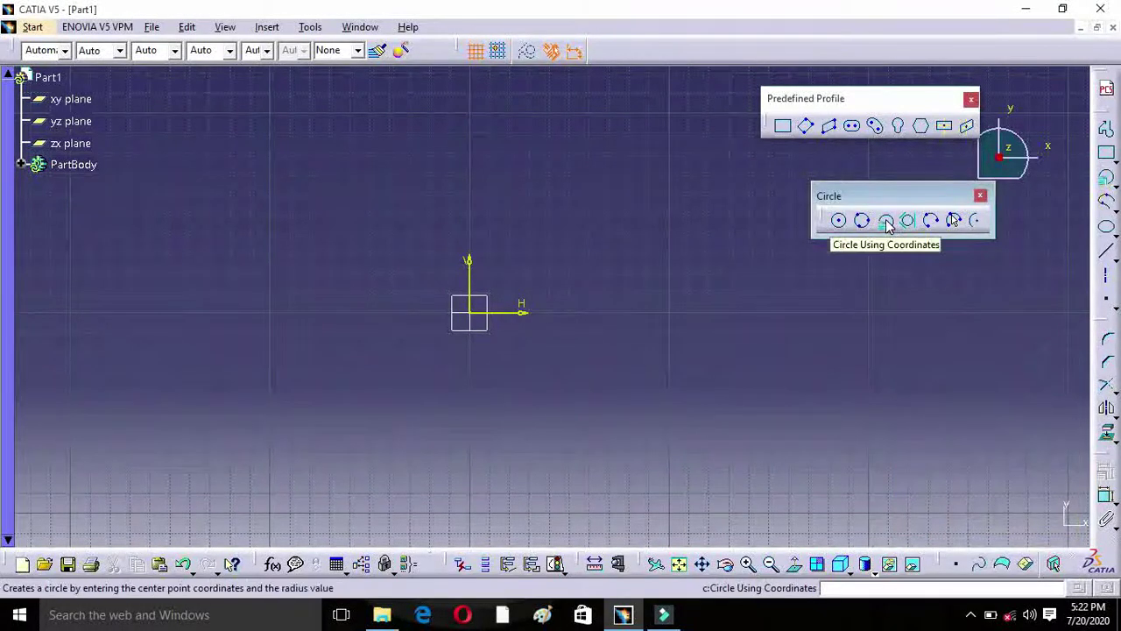
click(887, 223)
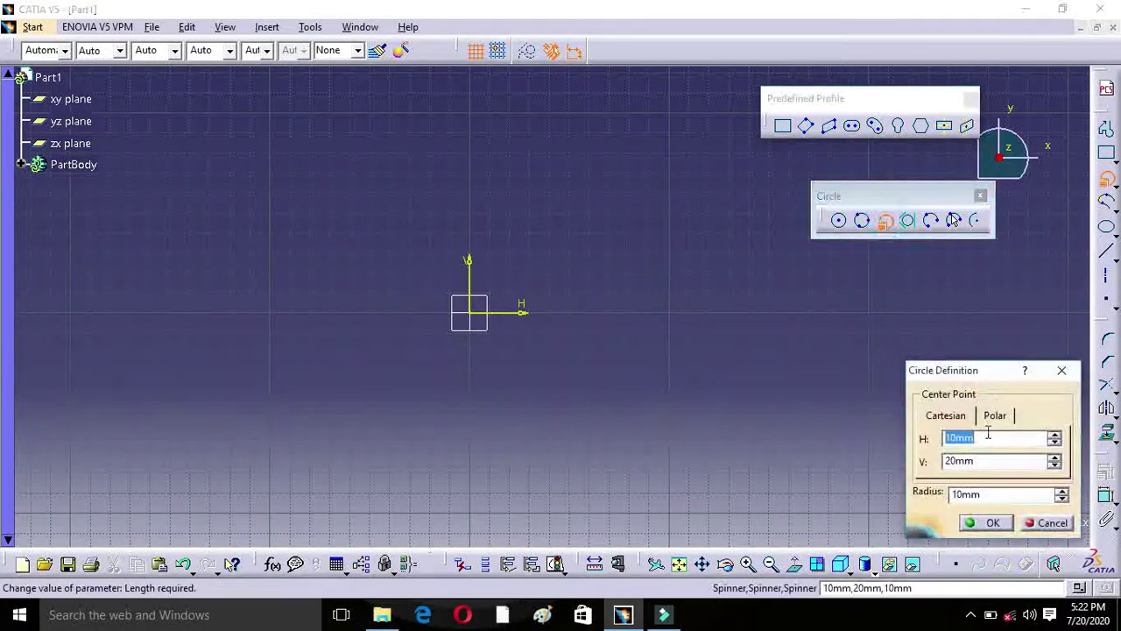
text(20)
click(980, 464)
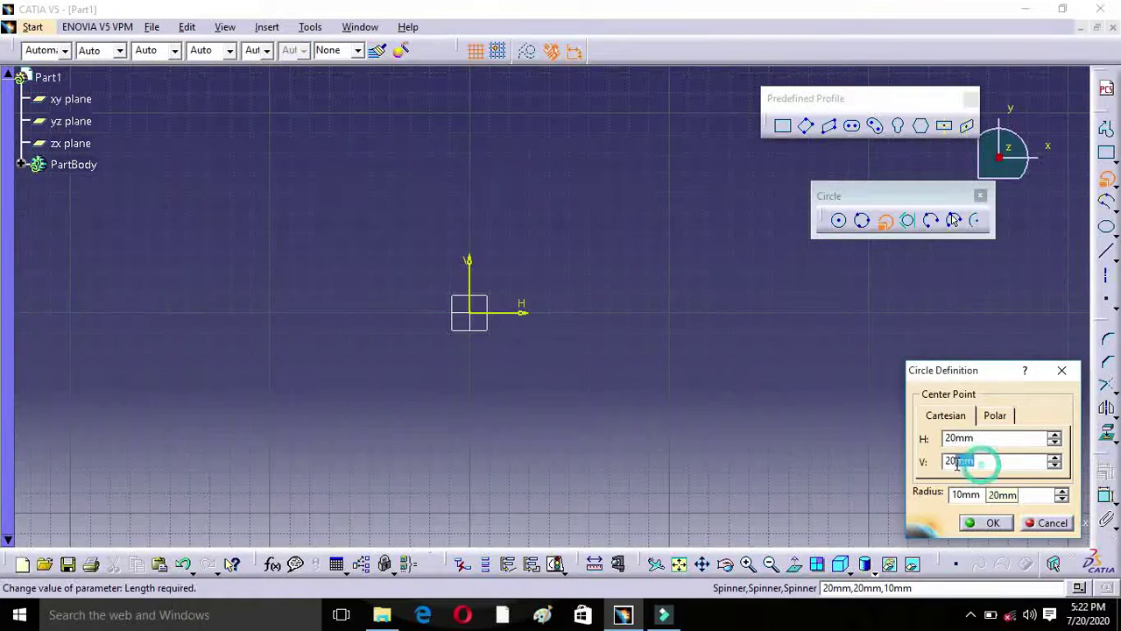
text(30)
key(Tab)
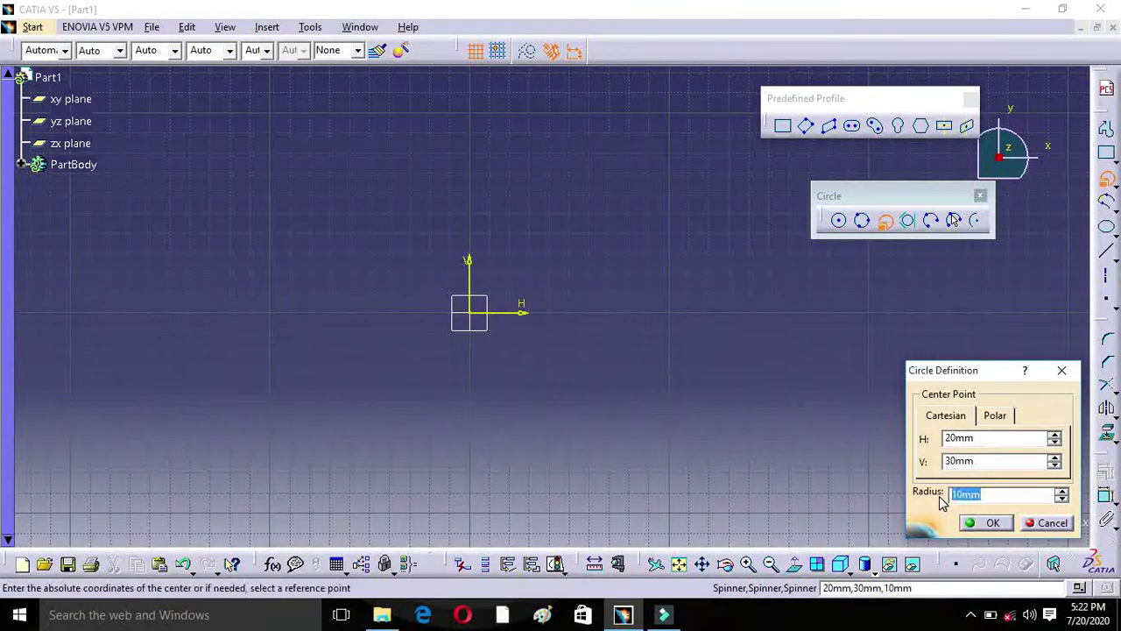
text(20)
click(990, 523)
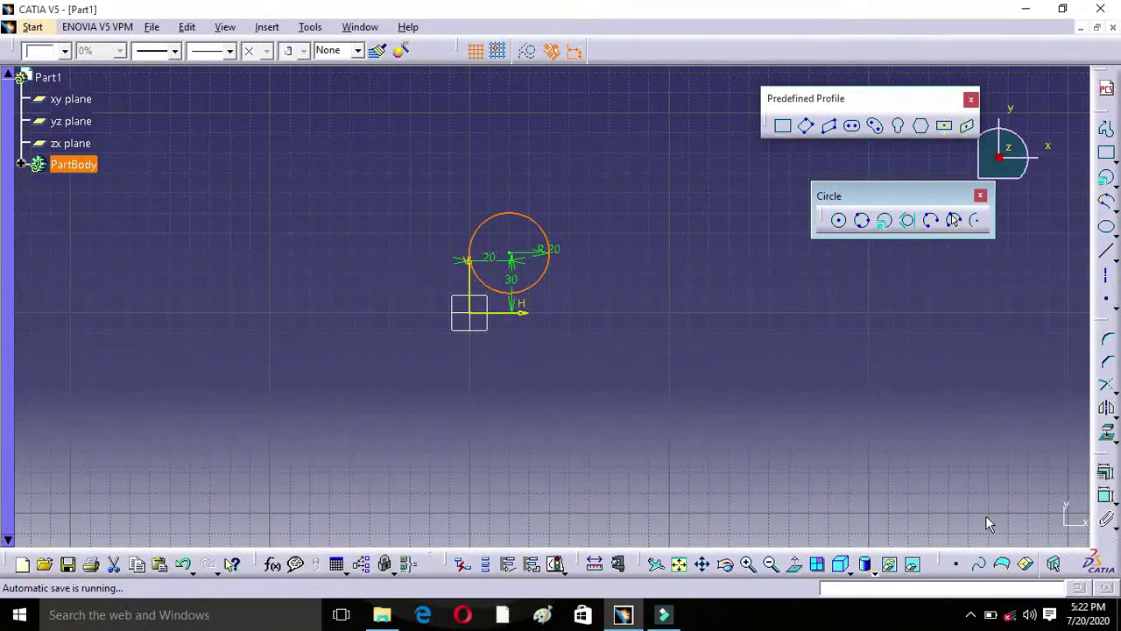
Set the circle's horizontal offset from the V axis to 50 mm and its radius to 45 mm.
double_click(490, 273)
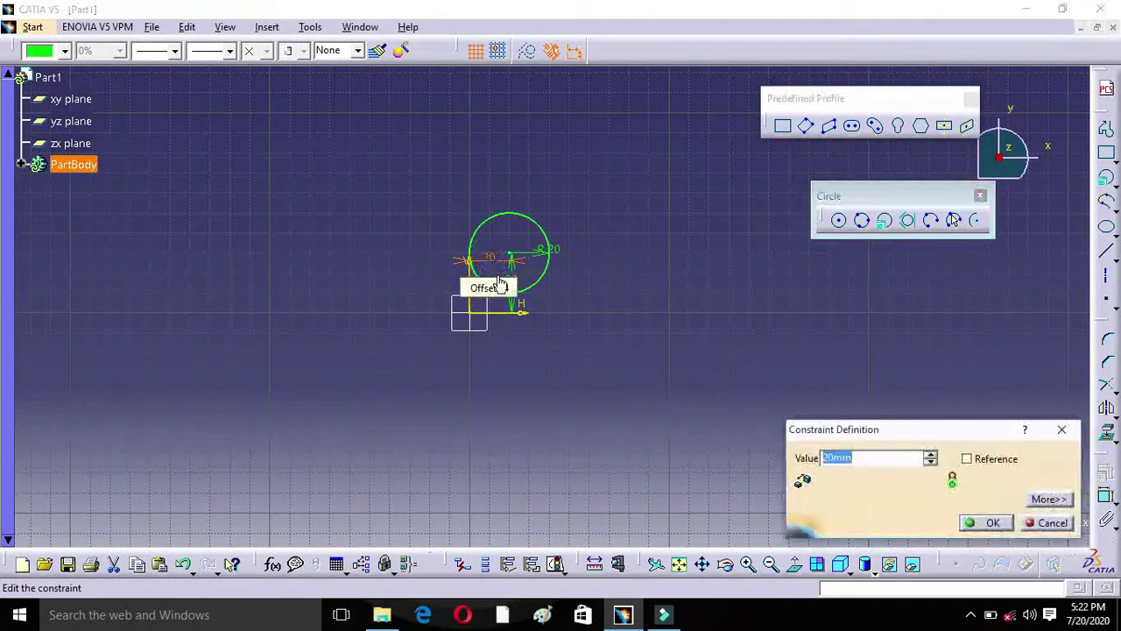
text(50)
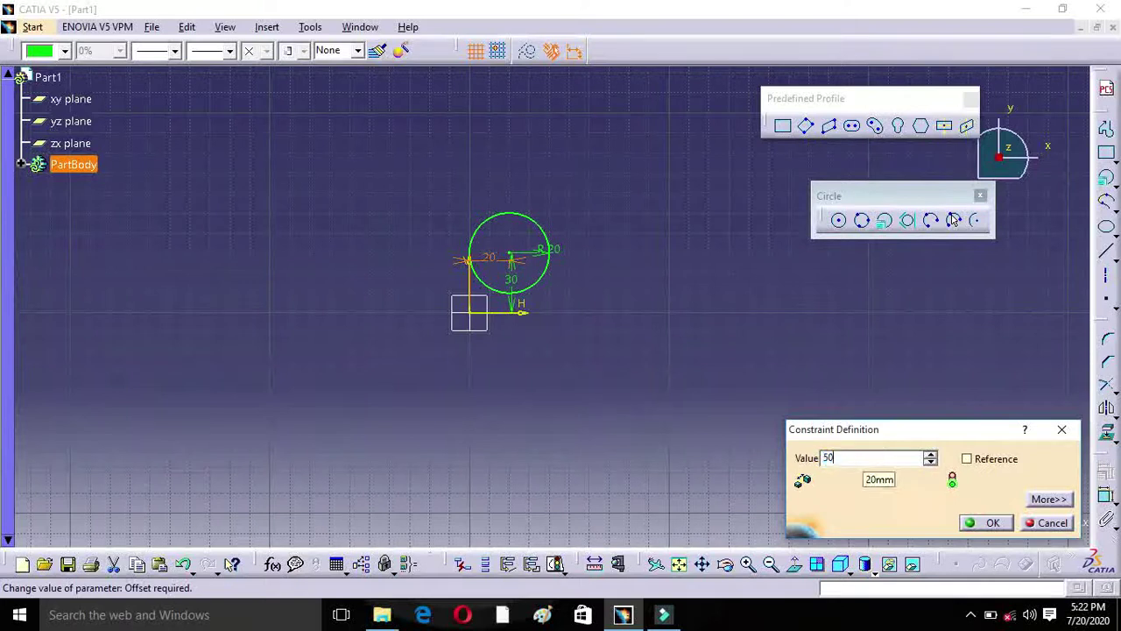
click(983, 522)
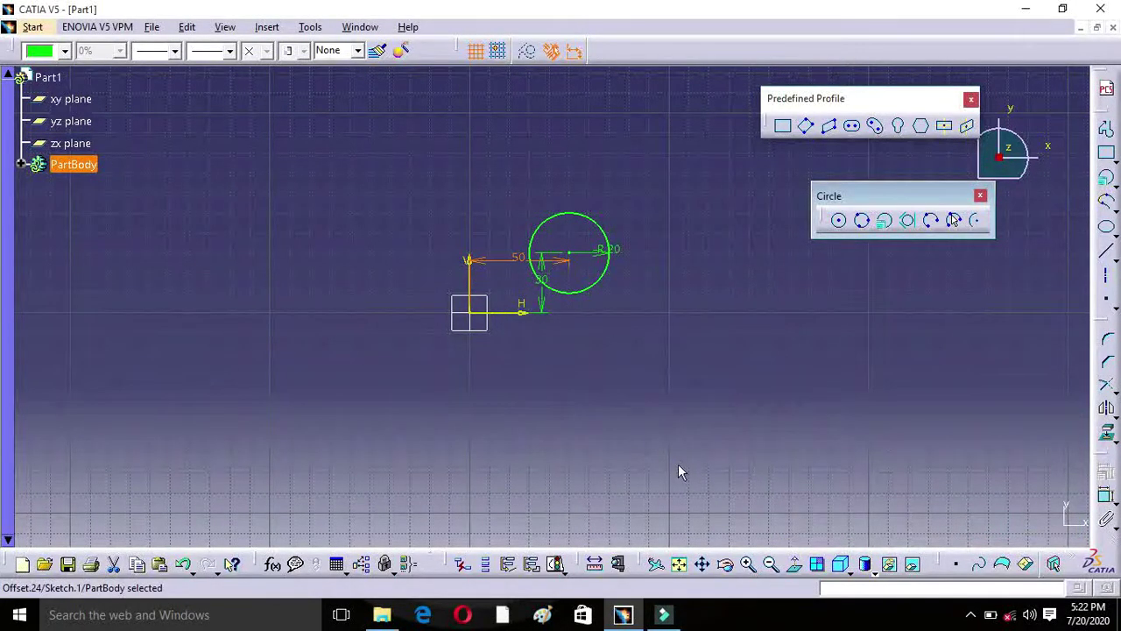
double_click(597, 256)
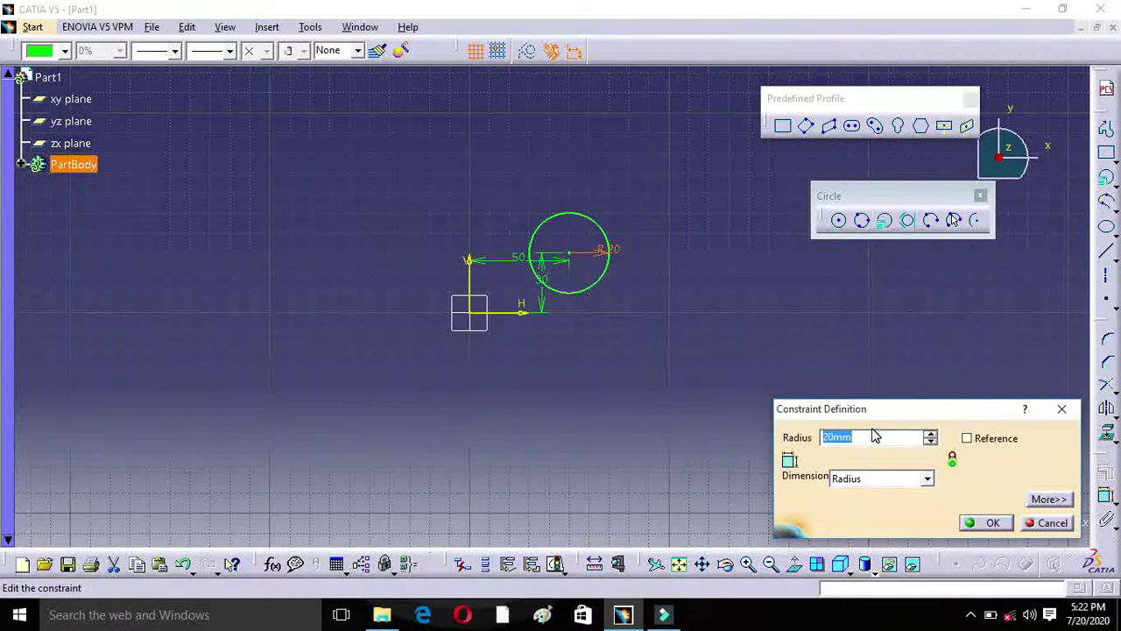
text(45)
click(977, 526)
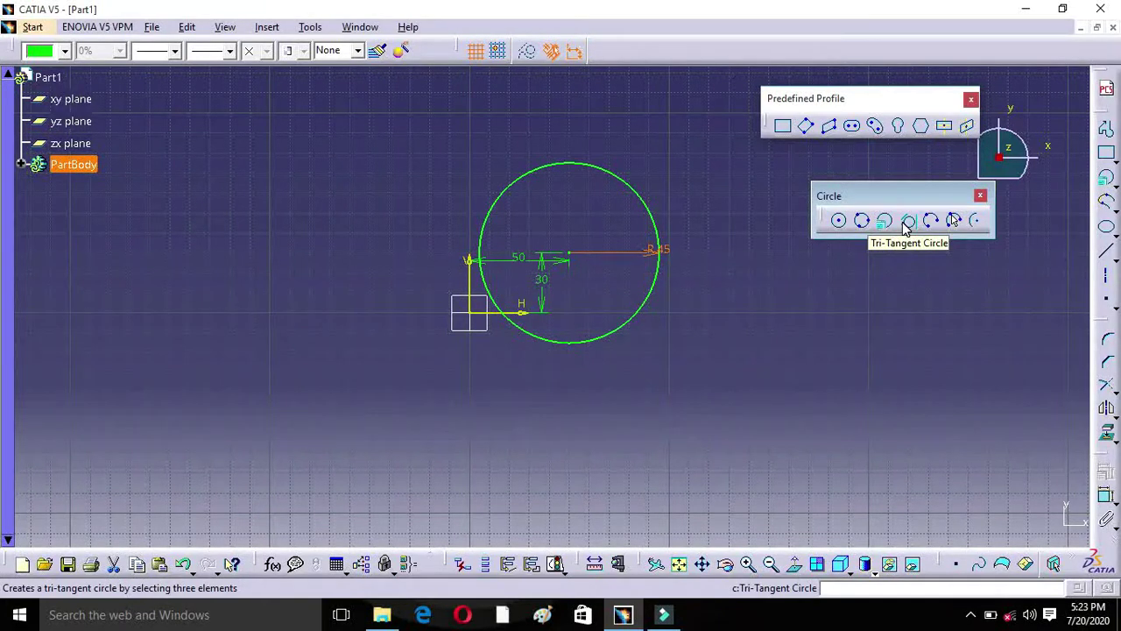
Draw a closed triangle with the Profile tool left of the origin, with its apex at about H -92 mm, V 27 mm.
click(1106, 128)
click(287, 260)
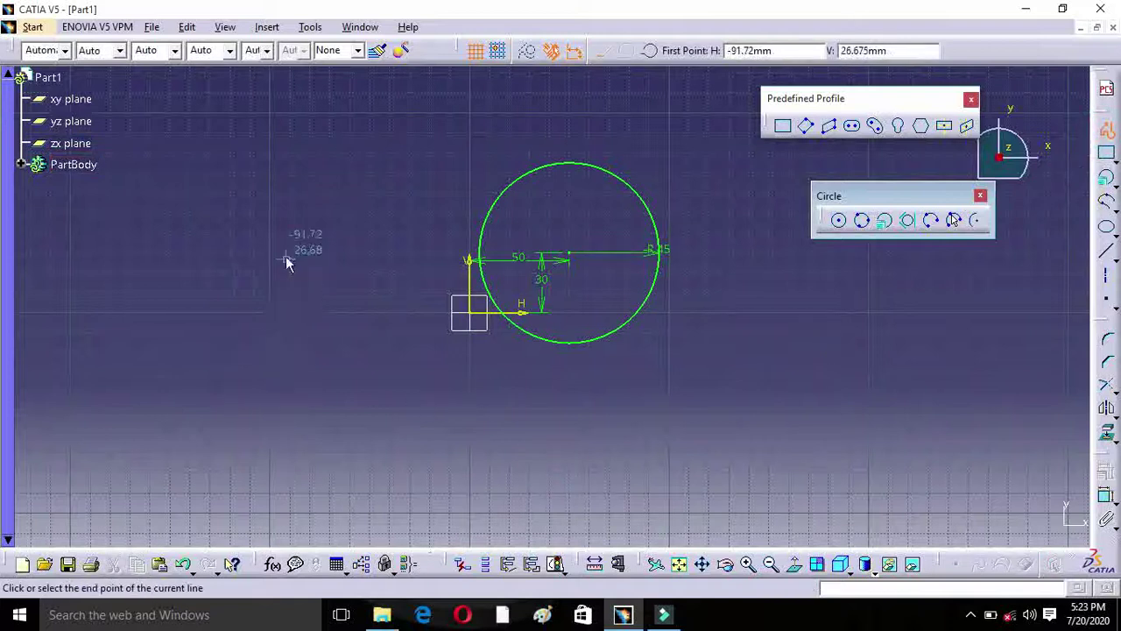
click(173, 375)
click(378, 381)
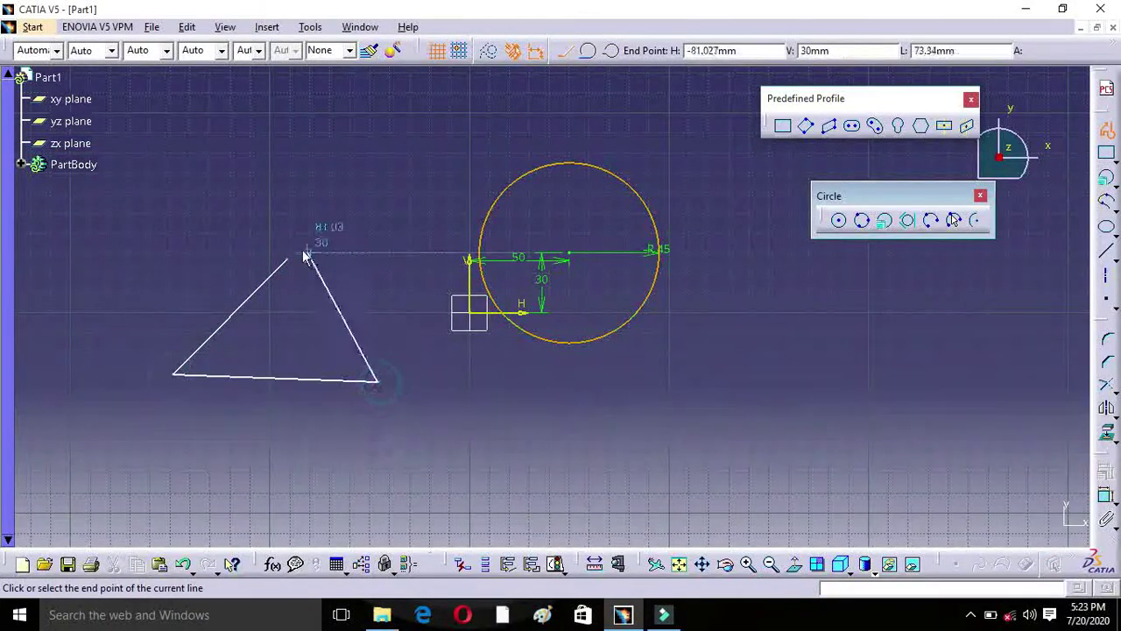
click(288, 260)
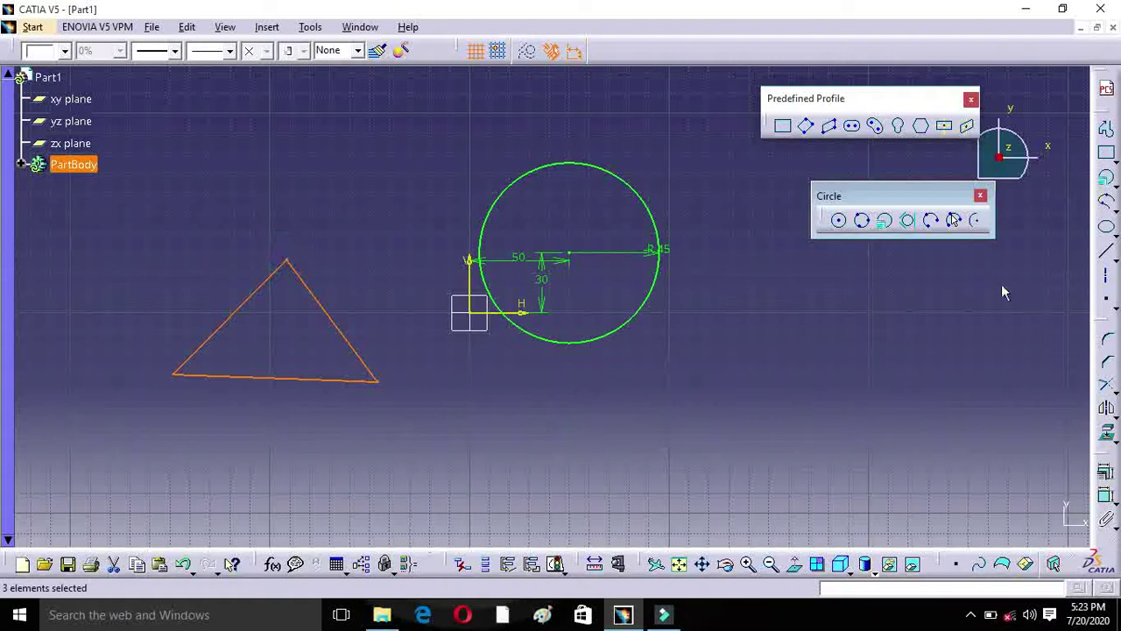
Inscribe a tri-tangent circle in the triangle, tangent to all three sides.
click(909, 222)
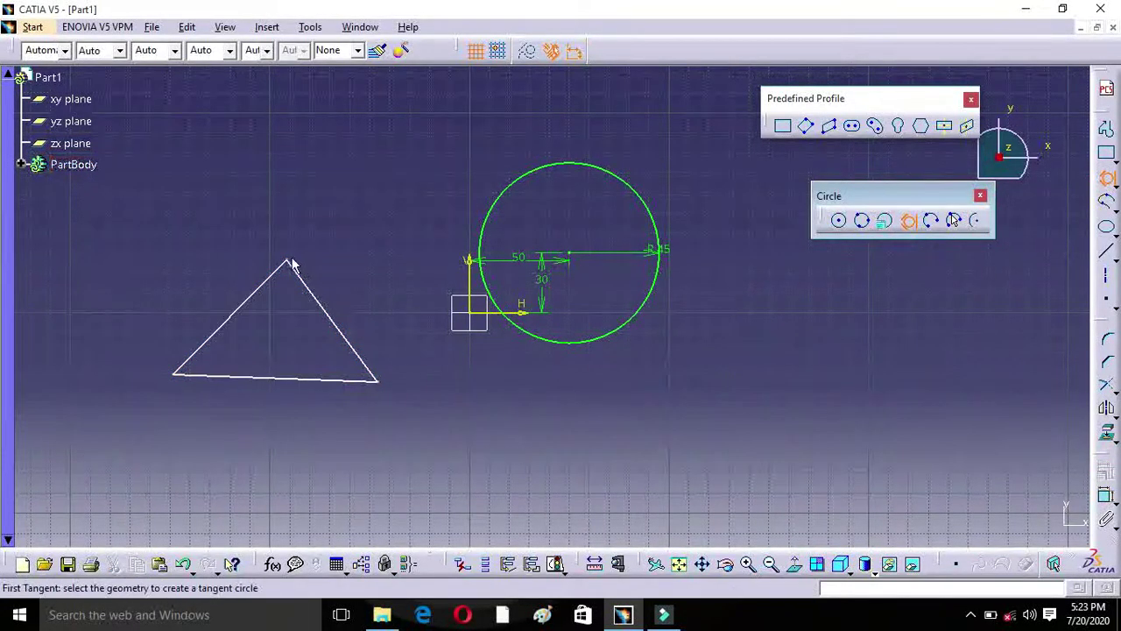
click(326, 311)
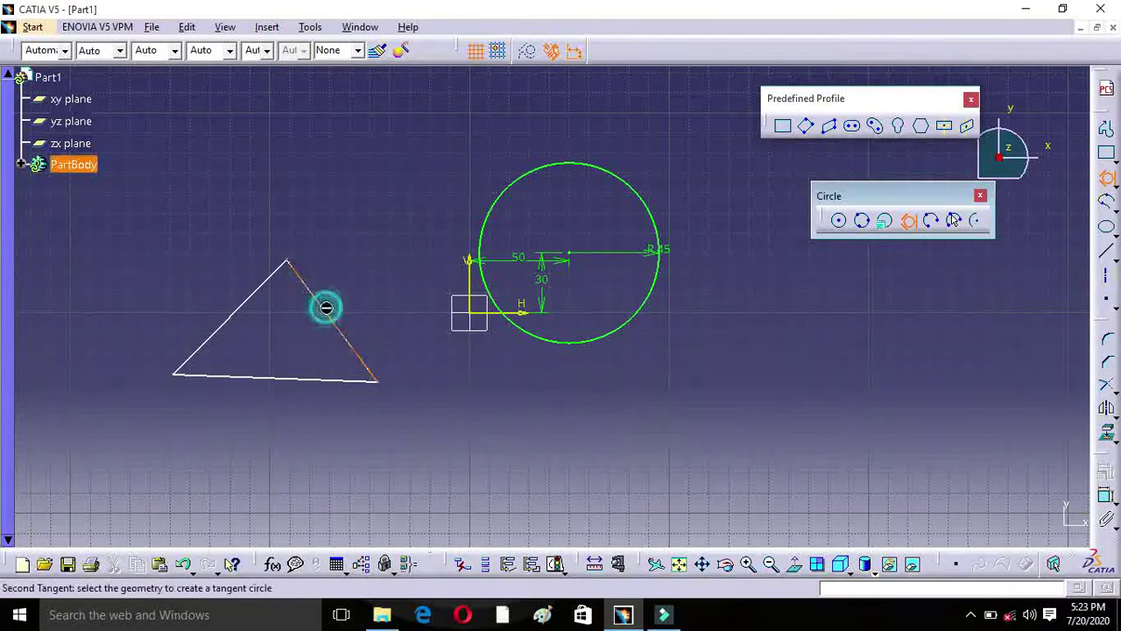
click(240, 319)
click(282, 378)
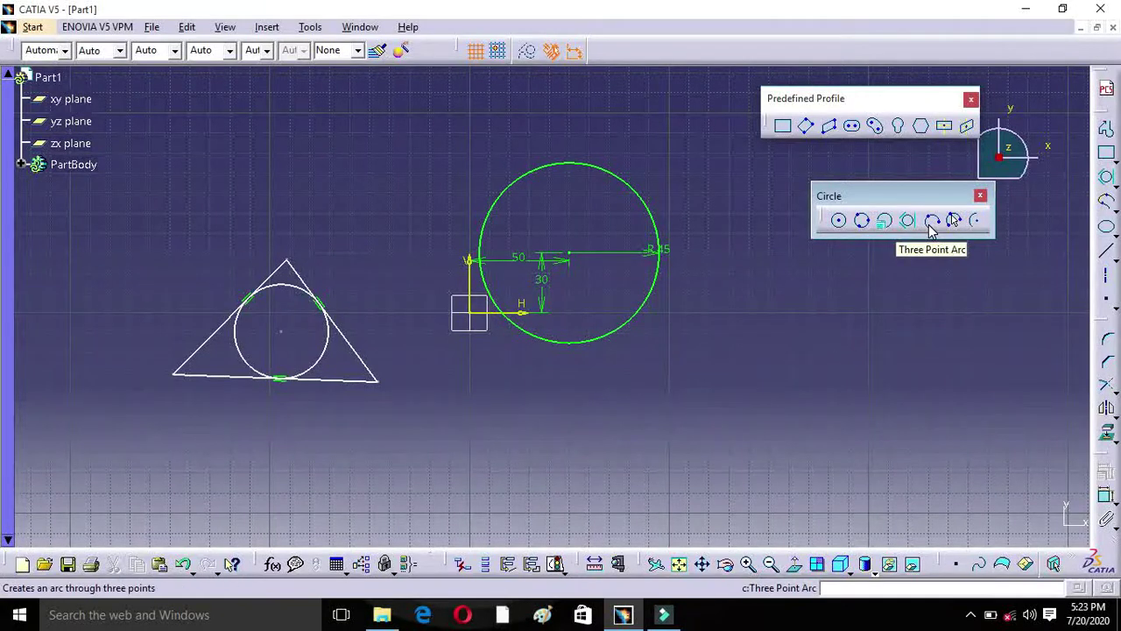
Draw an open three-point arc to the right of the dimensioned circle, bulging downward.
click(931, 224)
click(874, 302)
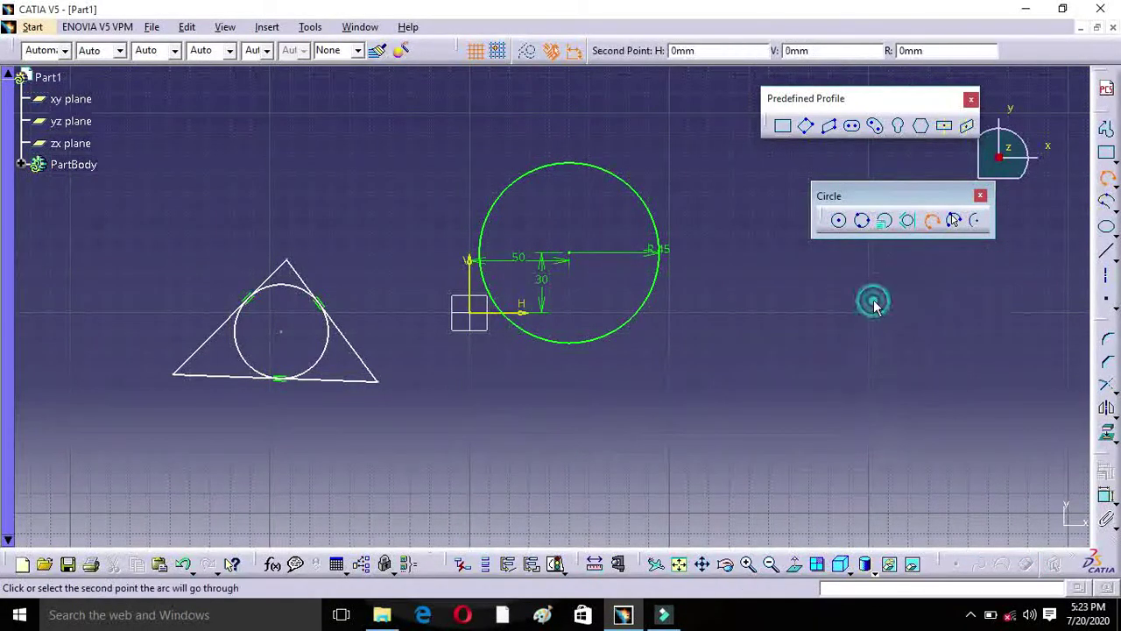
click(832, 395)
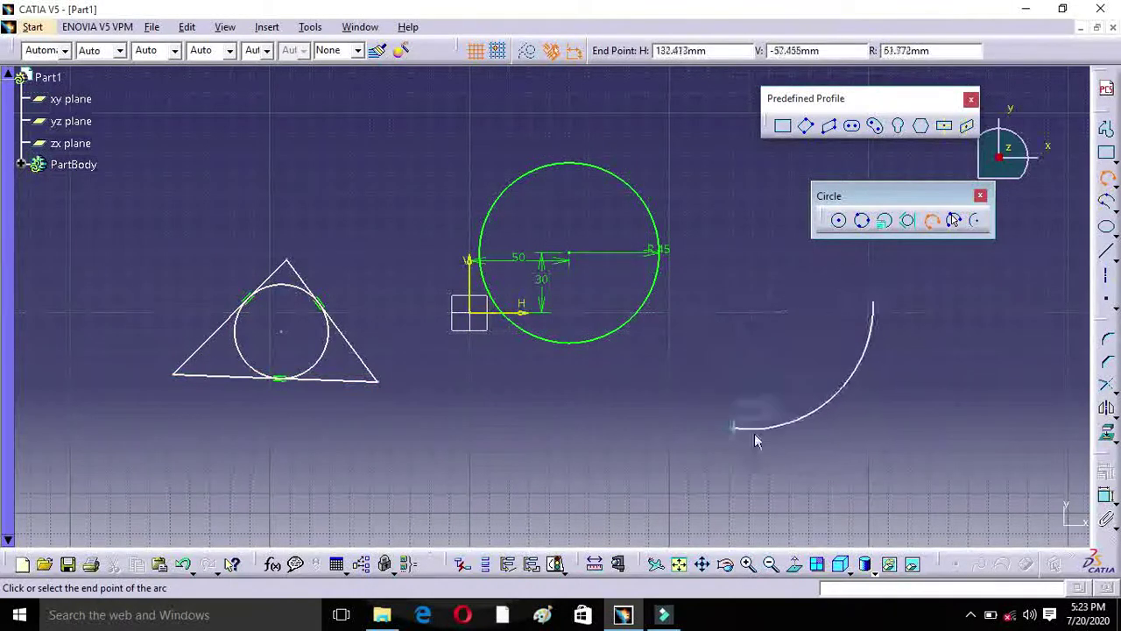
click(751, 380)
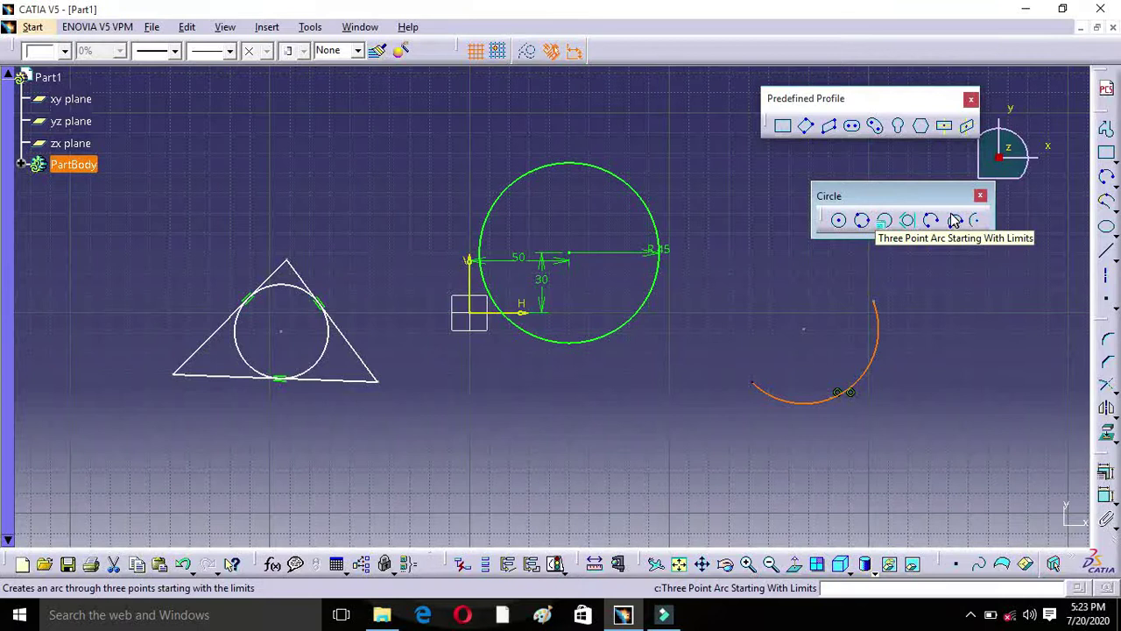
Draw a shallow three-point arc starting with limits below the dimensioned circle, picking both ends before the middle point.
click(955, 220)
click(517, 413)
click(677, 414)
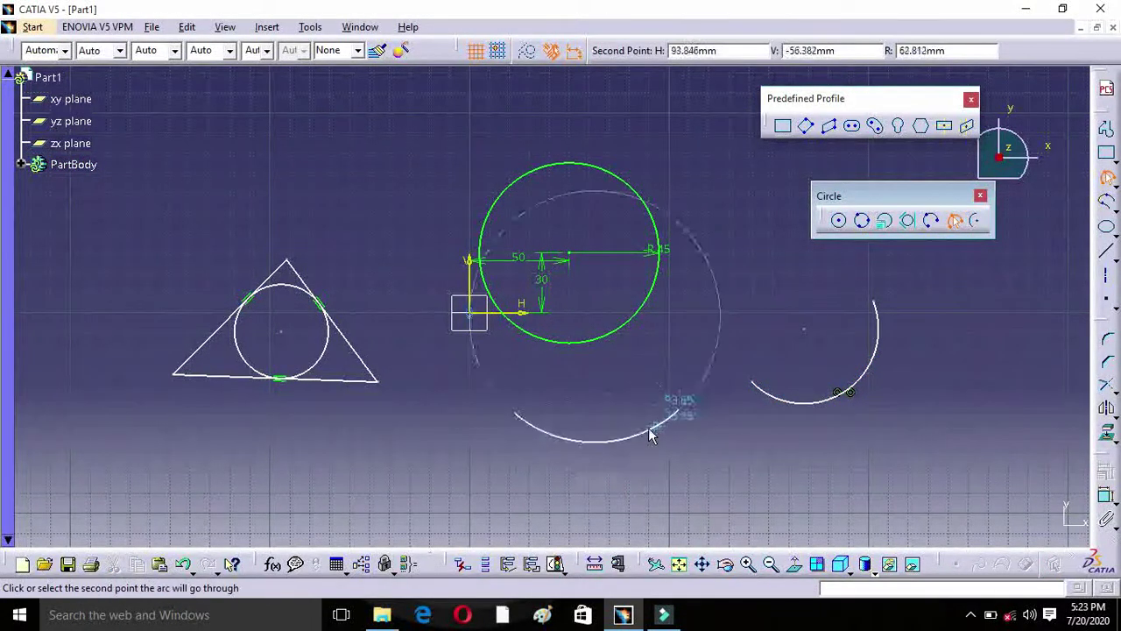
click(602, 432)
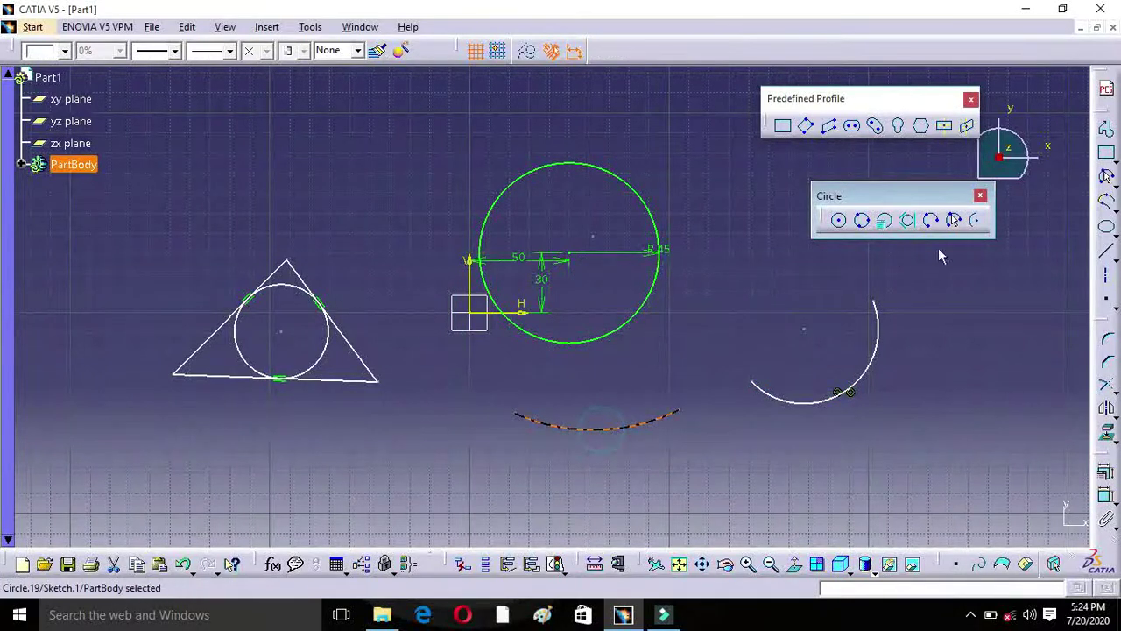
Draw an upper half-circle arc by its centre above the triangle, with a radius of about 38 mm.
click(975, 223)
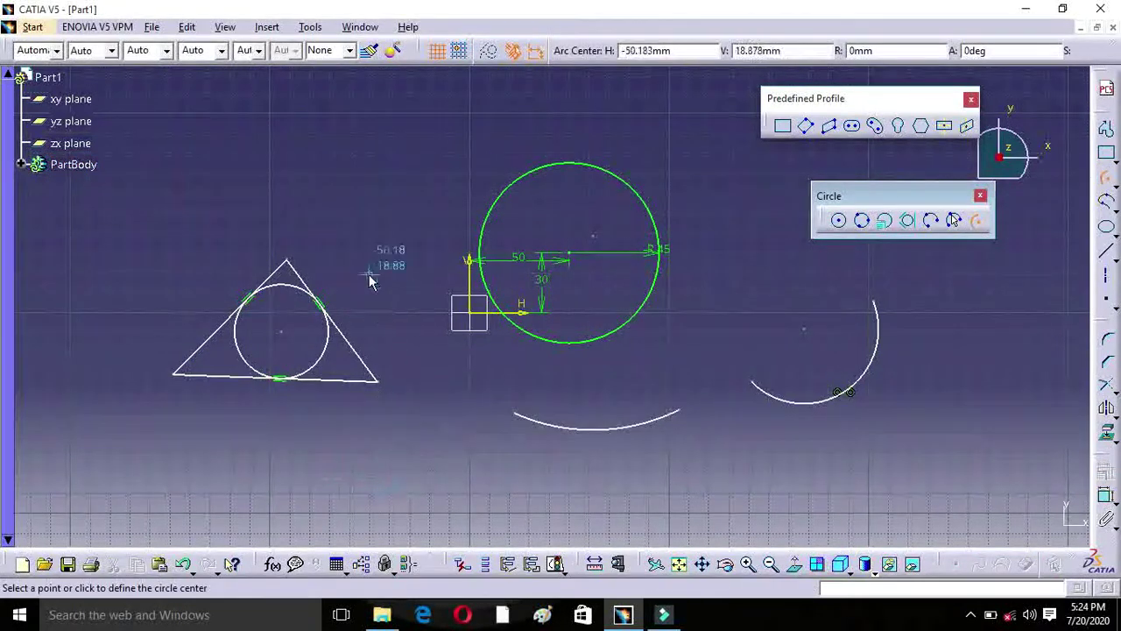
click(358, 185)
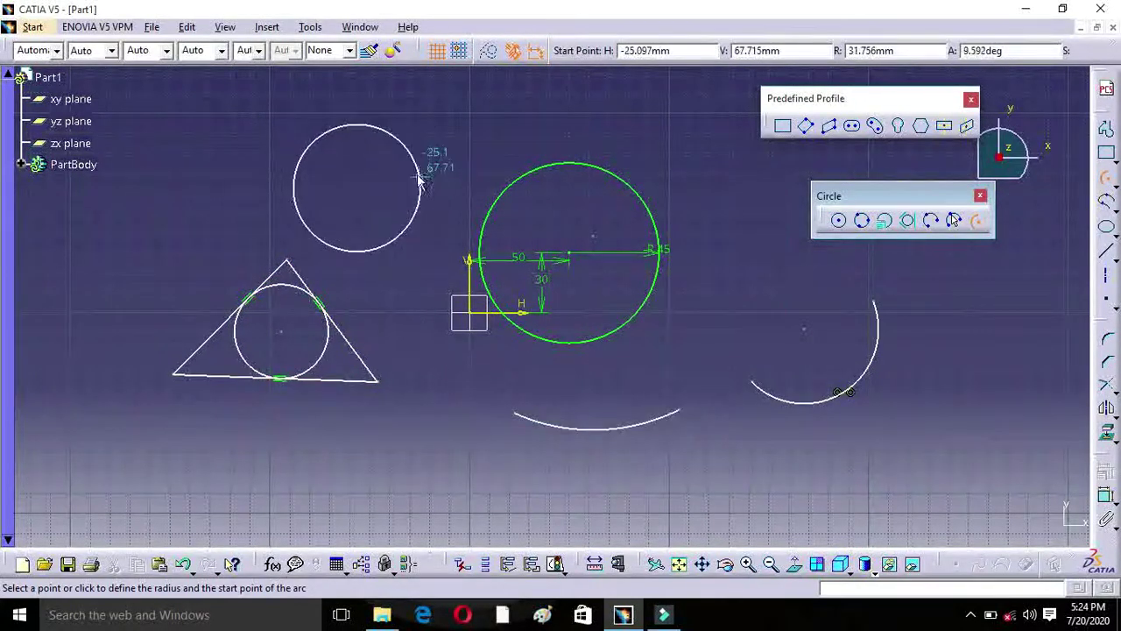
click(433, 186)
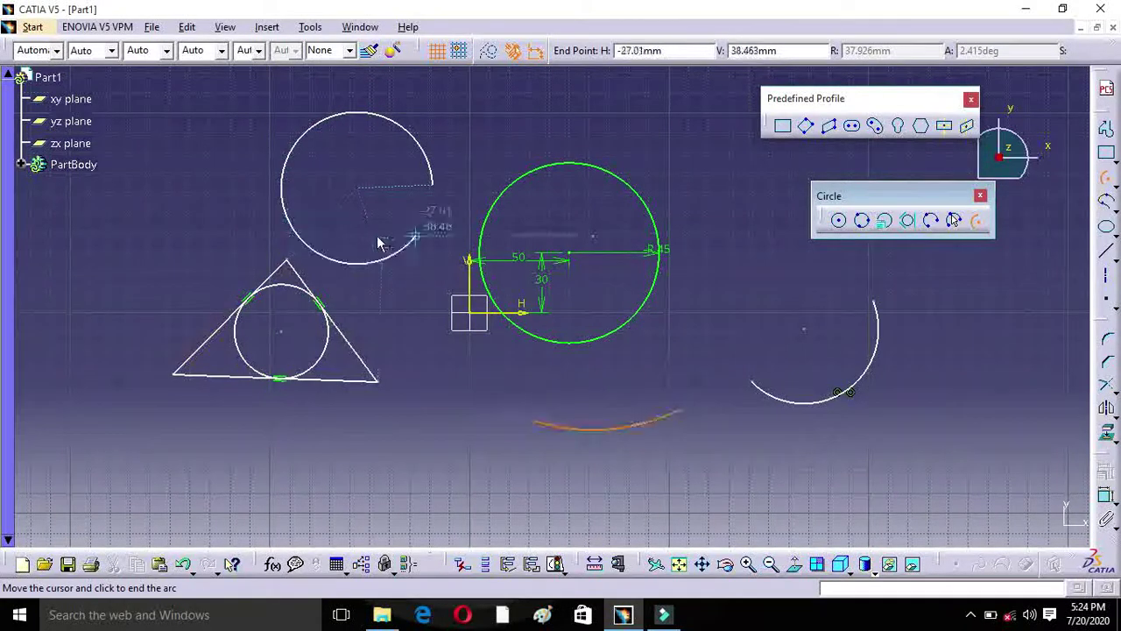
click(294, 178)
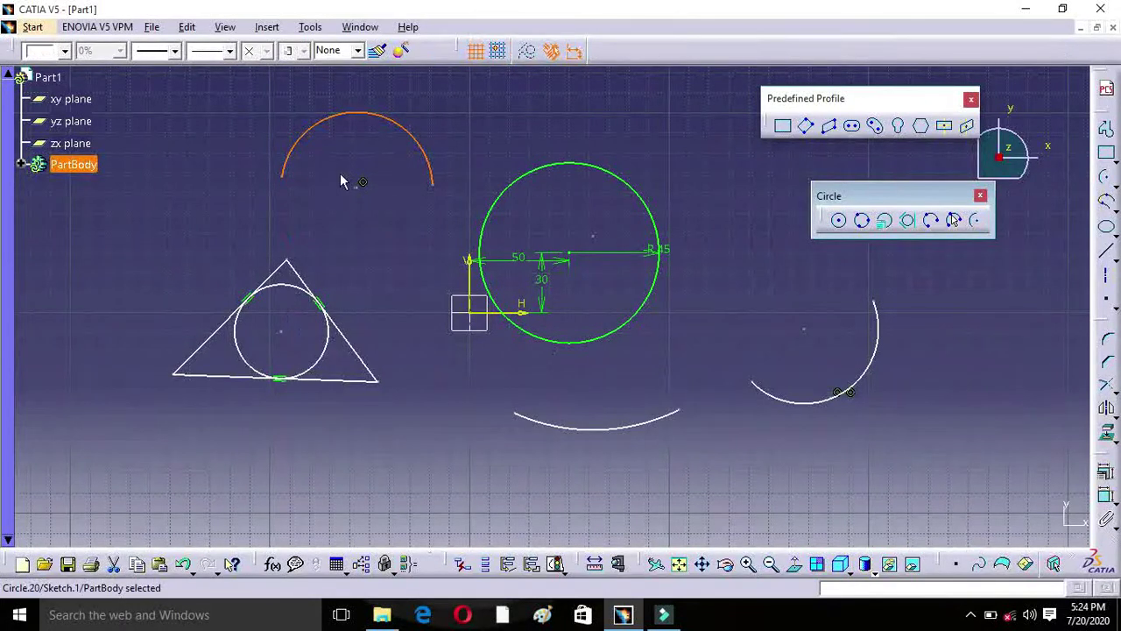
Detach the Spline tool group and float it over the sketch area below the Circle tools.
click(1111, 204)
mouse_move(1086, 219)
mouse_down()
mouse_move(1028, 245)
mouse_move(947, 306)
mouse_up()
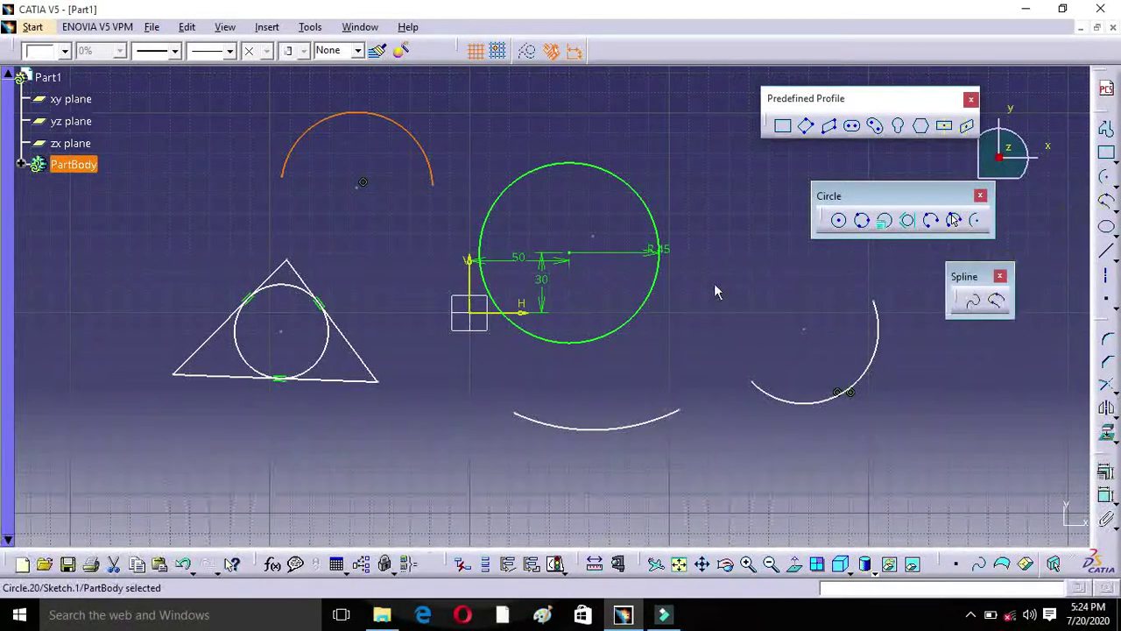
Draw an open zigzag spline through six control points in the empty area right of the arcs, running from top to bottom.
middle_drag(822, 320, 783, 381)
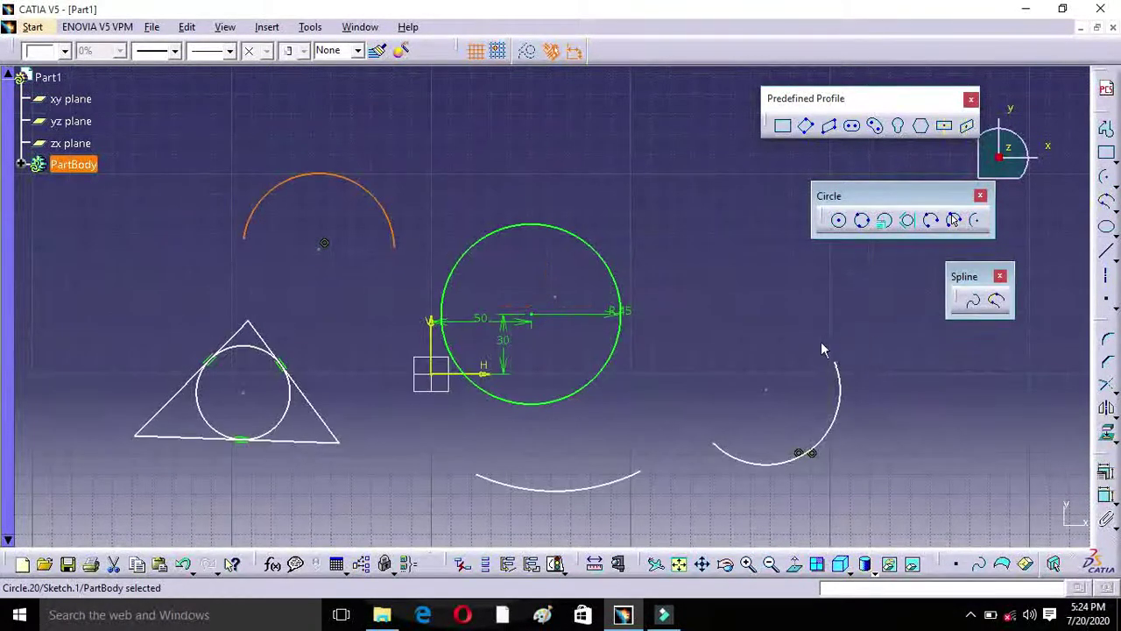
mouse_move(866, 323)
middle_down()
mouse_move(246, 301)
mouse_move(137, 310)
middle_up()
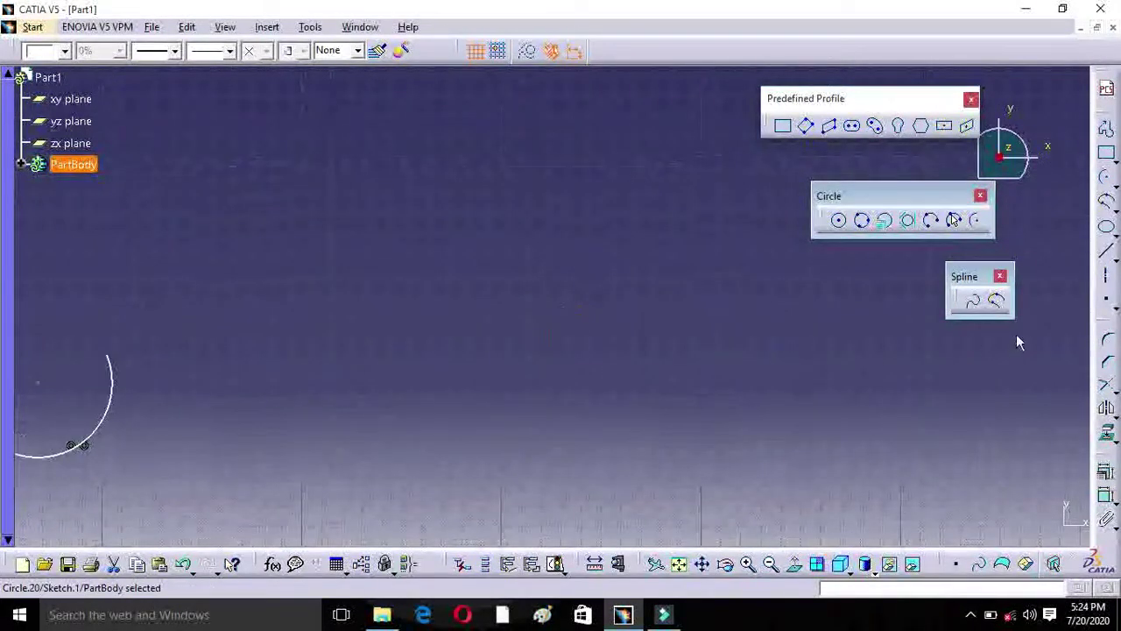
click(972, 302)
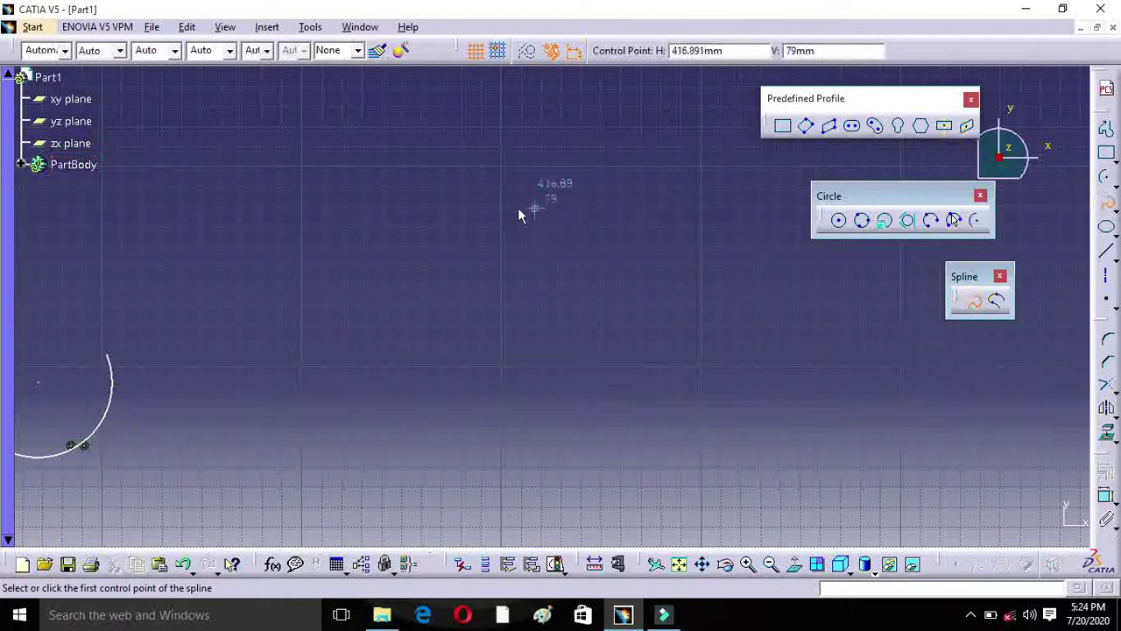
click(436, 204)
click(356, 229)
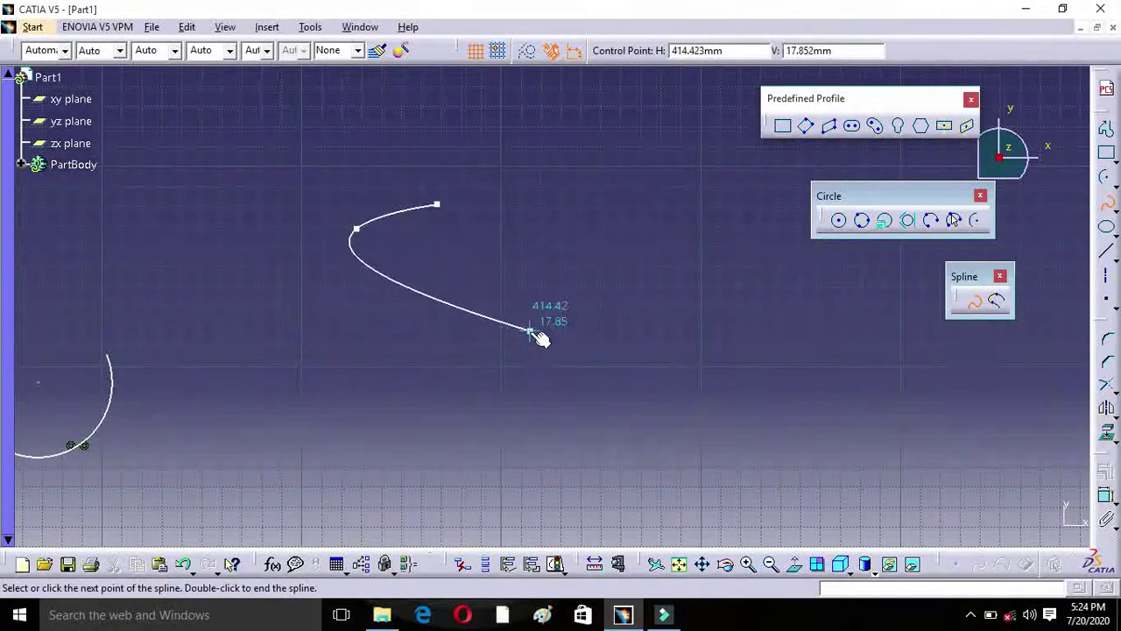
click(457, 313)
click(318, 346)
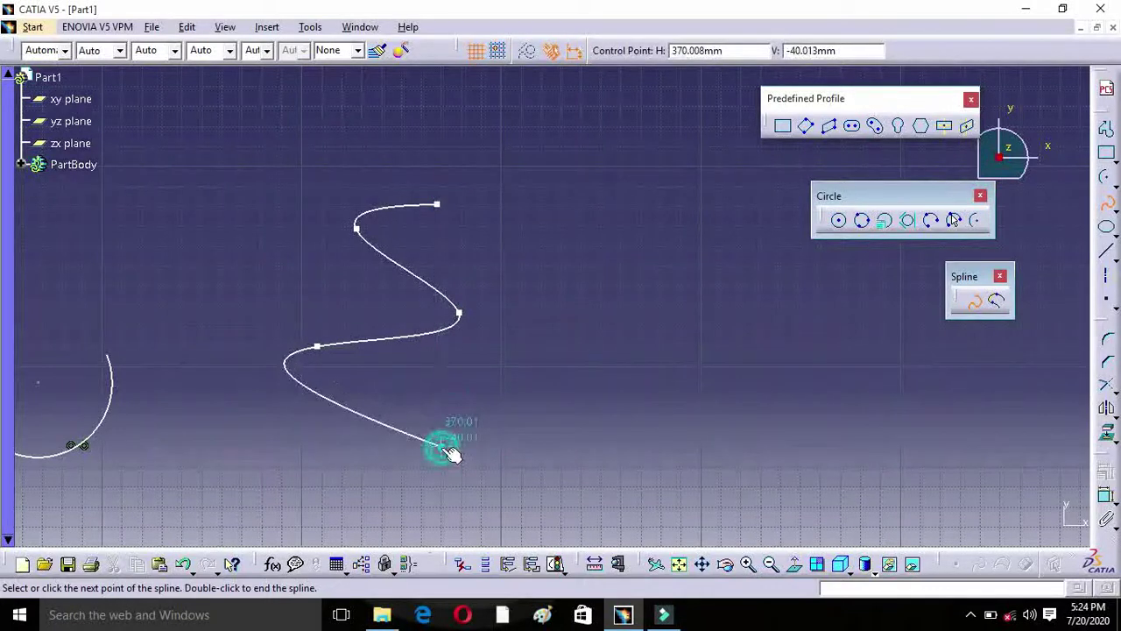
click(442, 447)
double_click(515, 461)
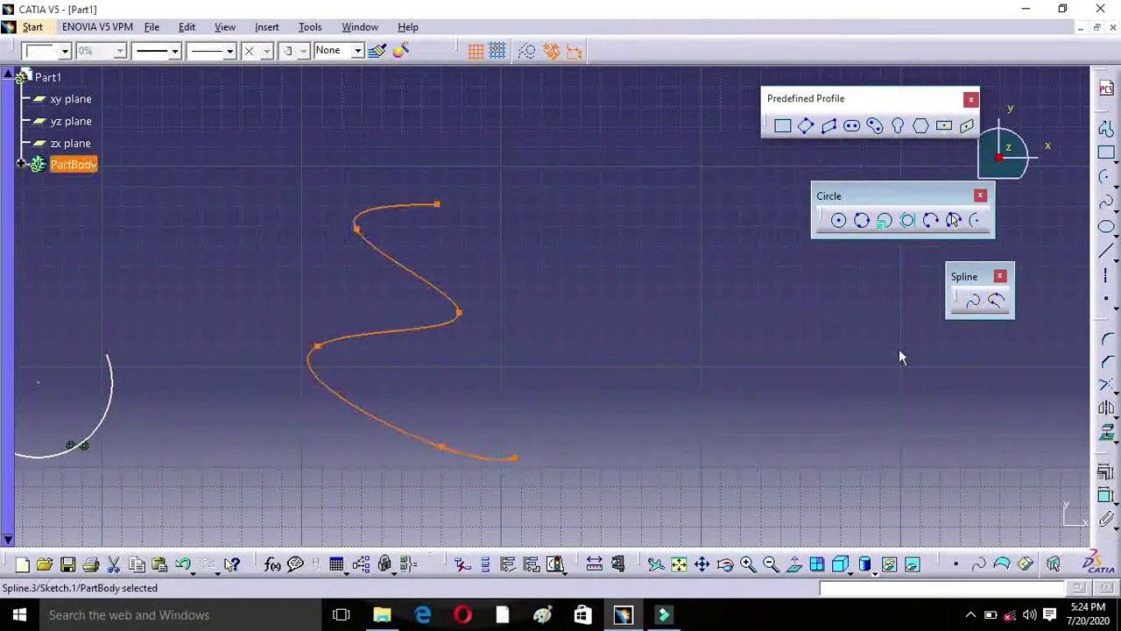
Draw a second open zigzag spline through five control points right of the first, ending between the two splines near mid-height.
click(973, 300)
click(690, 204)
click(826, 299)
click(683, 331)
click(881, 435)
click(611, 382)
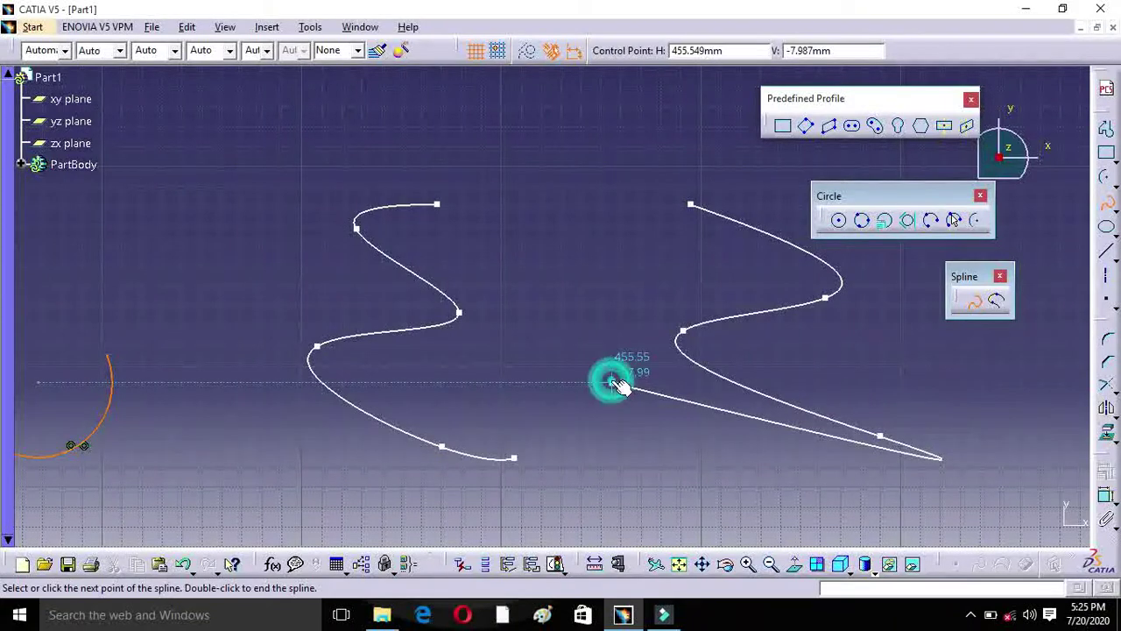
click(611, 382)
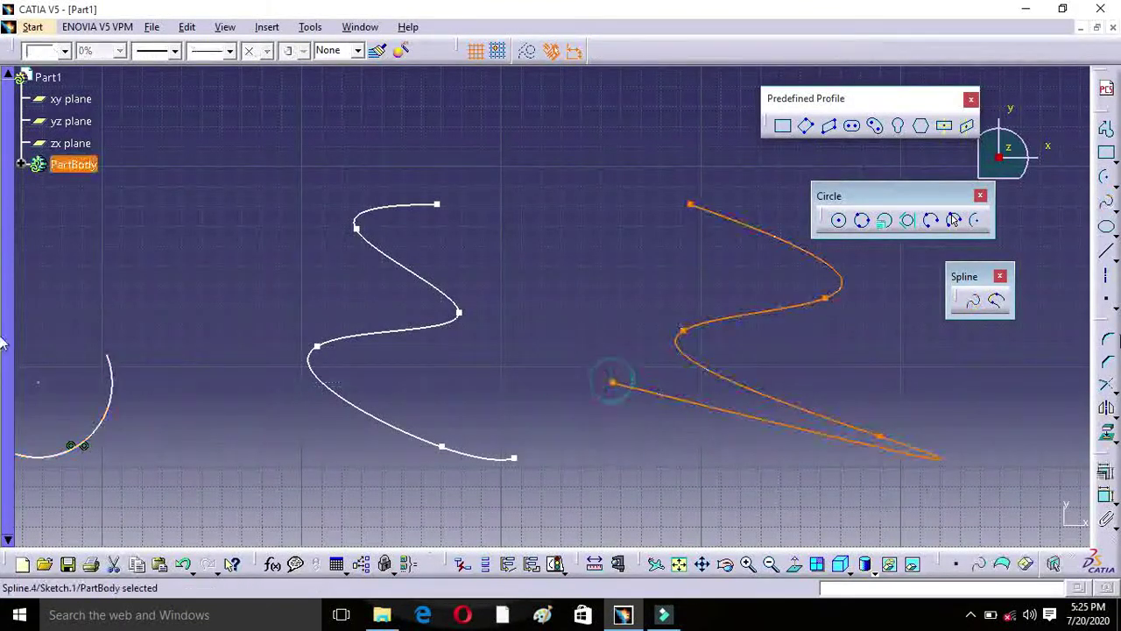
Join the two splines with Connect curves, one between their upper endpoints and one between their lower endpoints.
click(1000, 302)
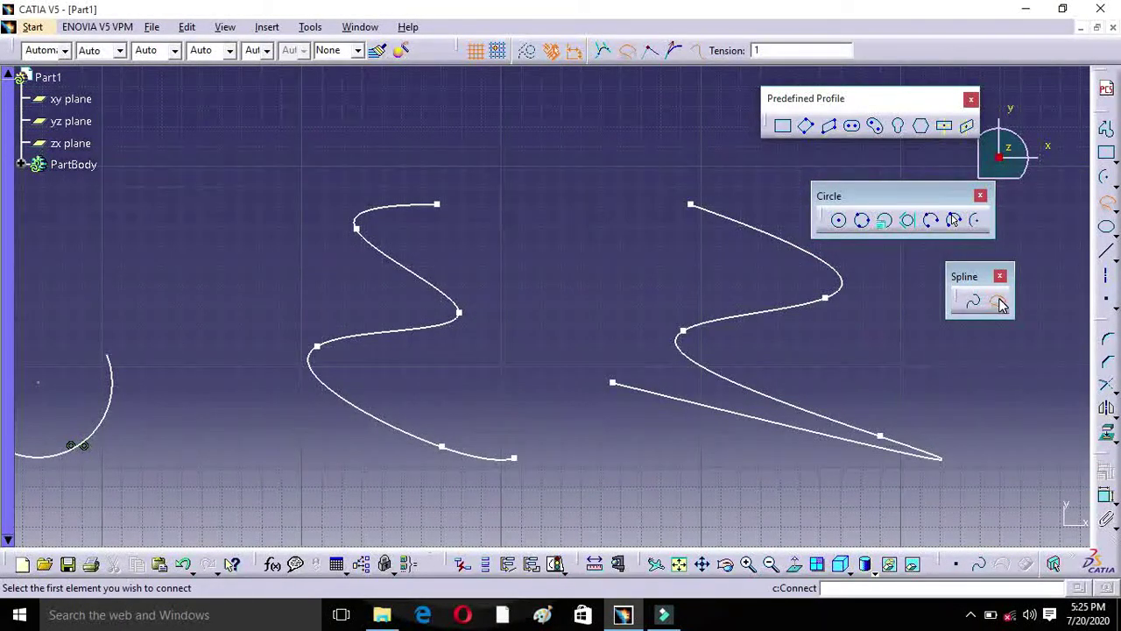
click(436, 204)
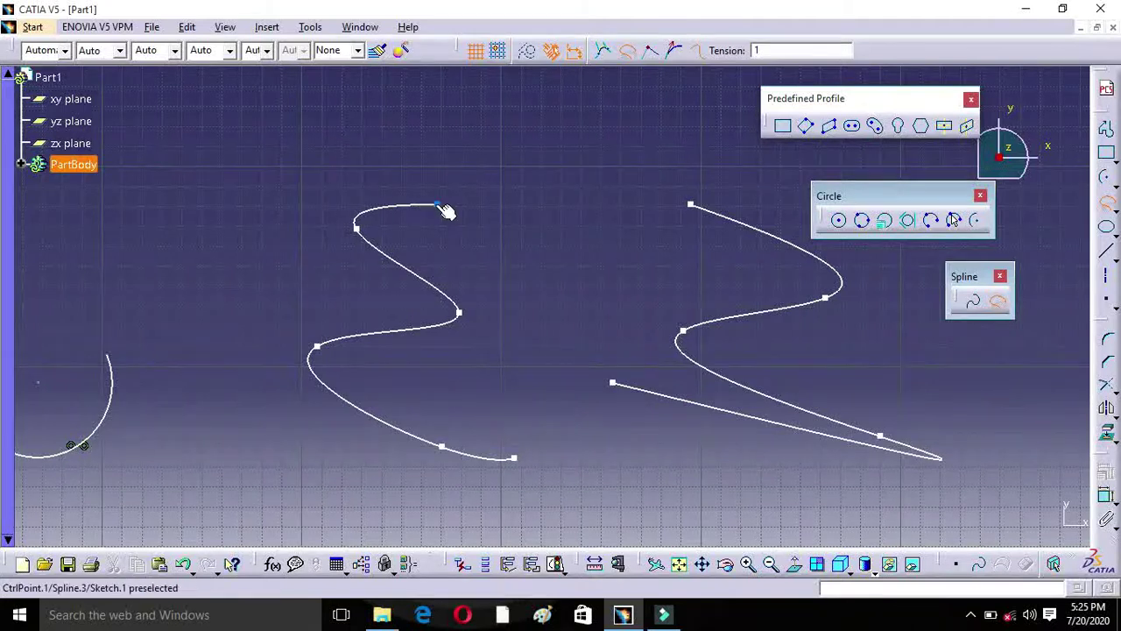
click(692, 205)
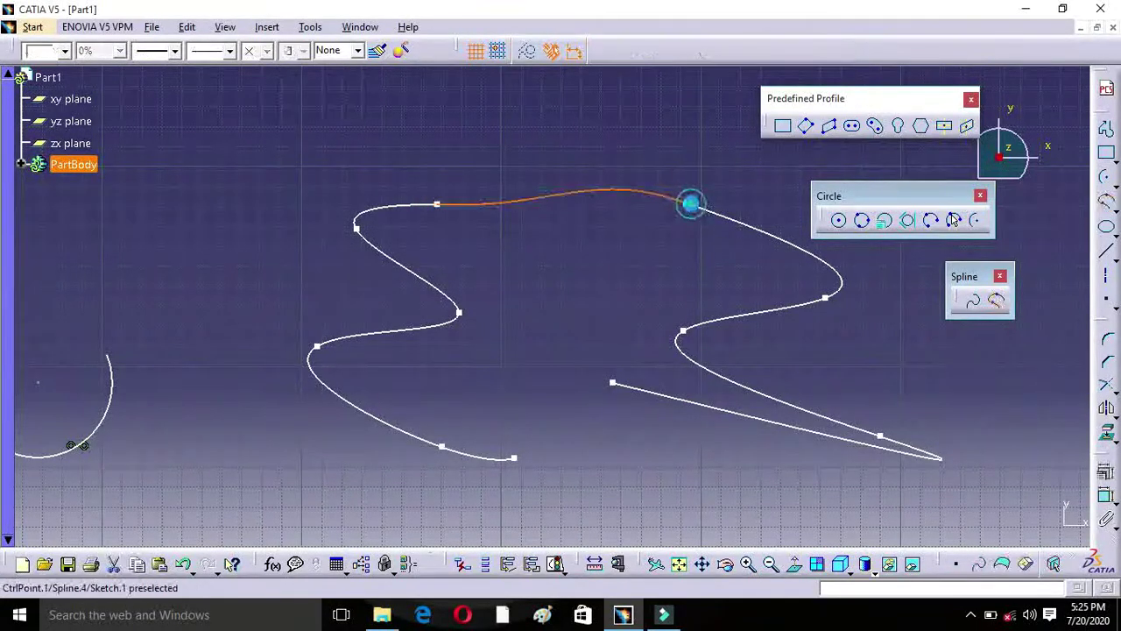
click(999, 303)
click(615, 384)
click(514, 458)
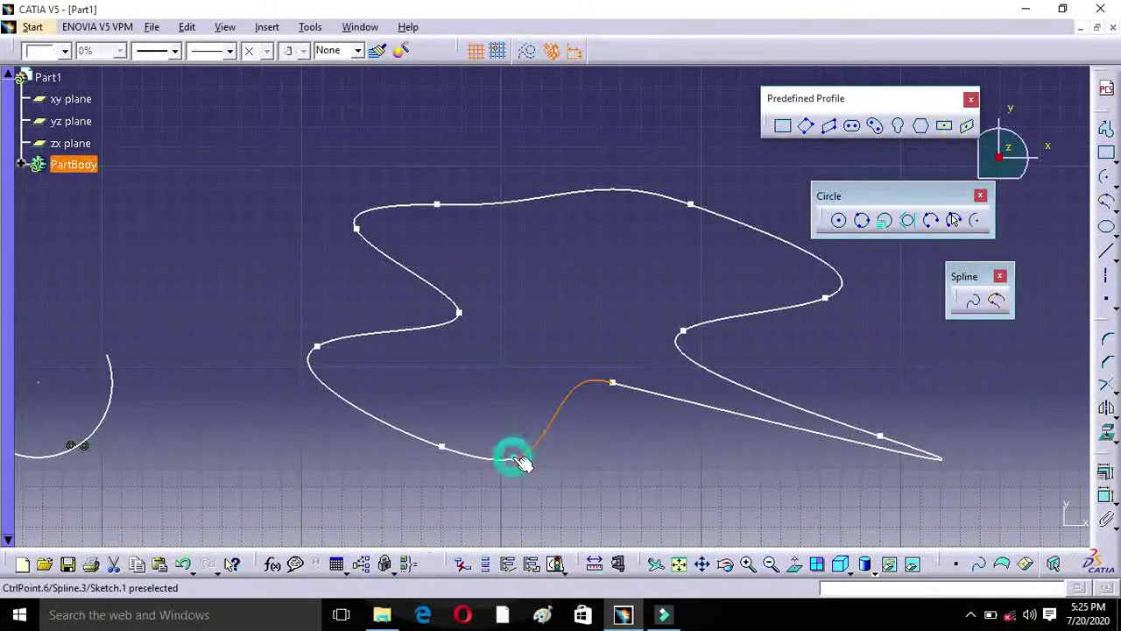
Expand the Conic tool group containing the ellipse, parabola, hyperbola and conic tools.
click(1108, 229)
drag(1106, 362, 847, 371)
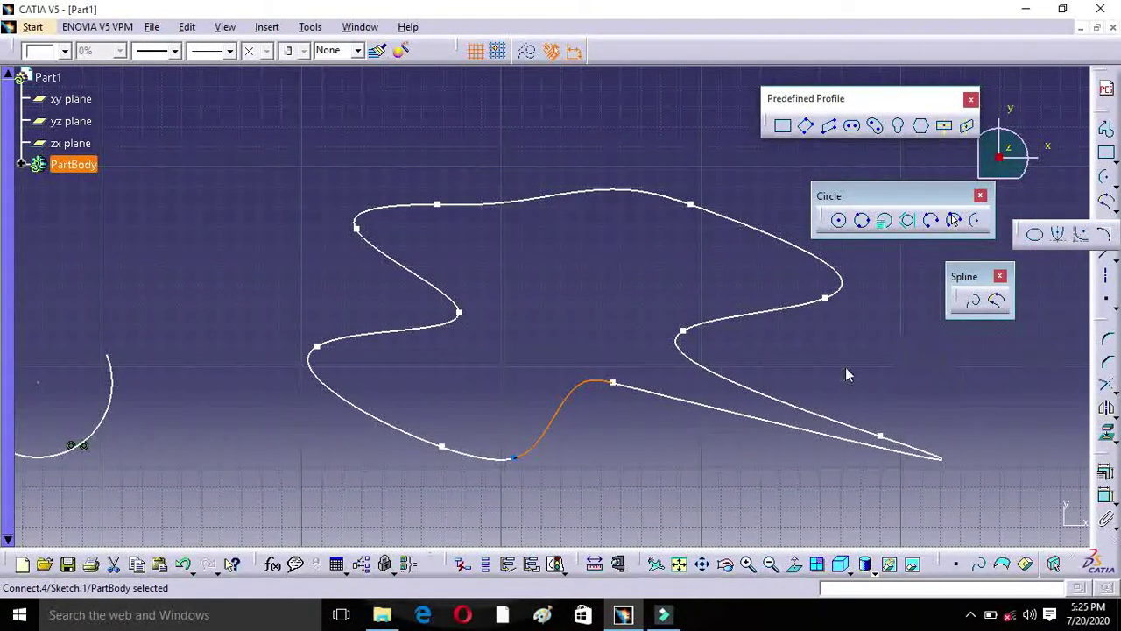